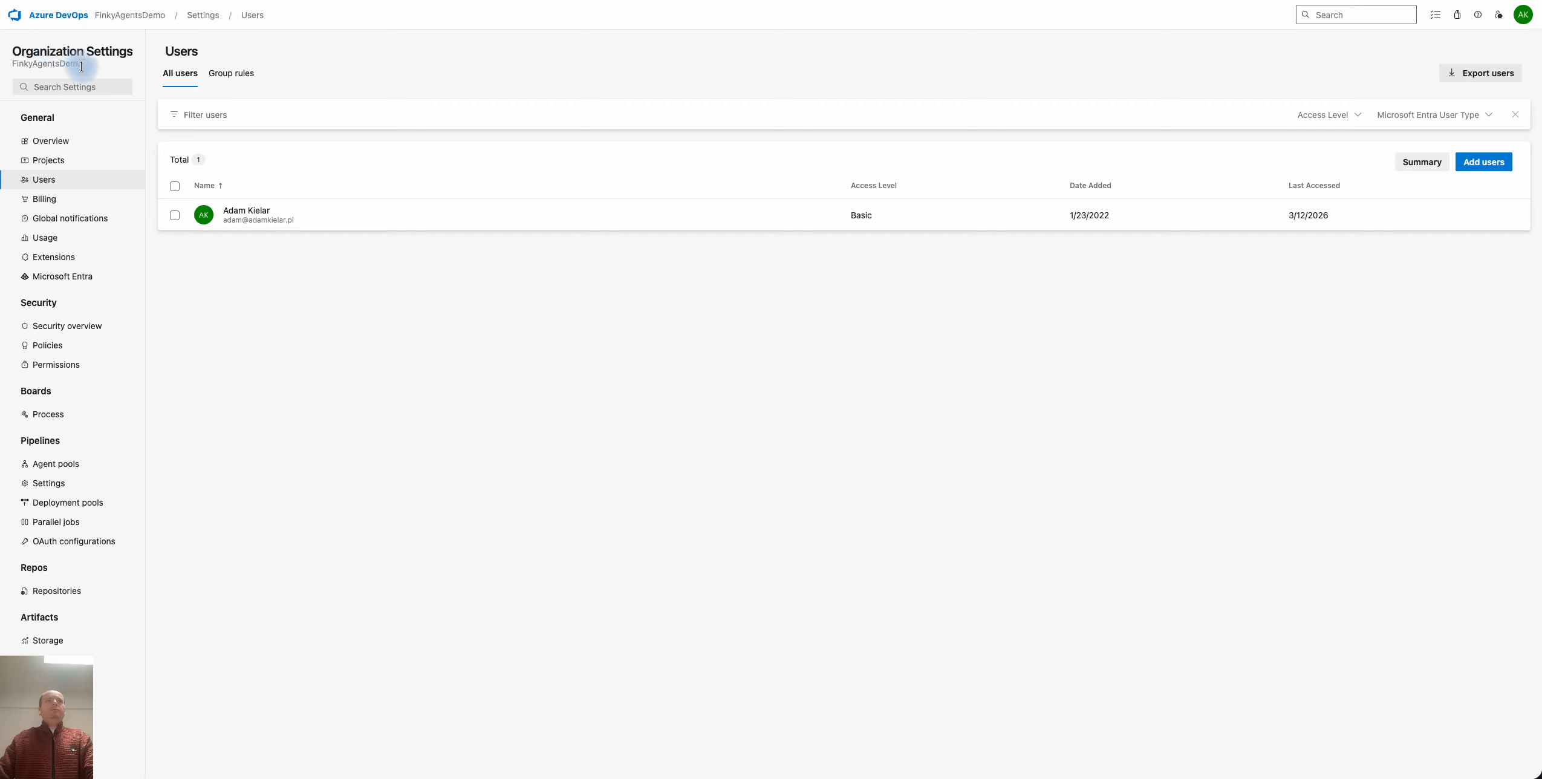
Copy the organization name FinkyAgentsDemo from Azure DevOps into the DevOps organization name field of FinkyAgents' Azure connection form and continue
drag(68, 62, 15, 63)
key(super+c)
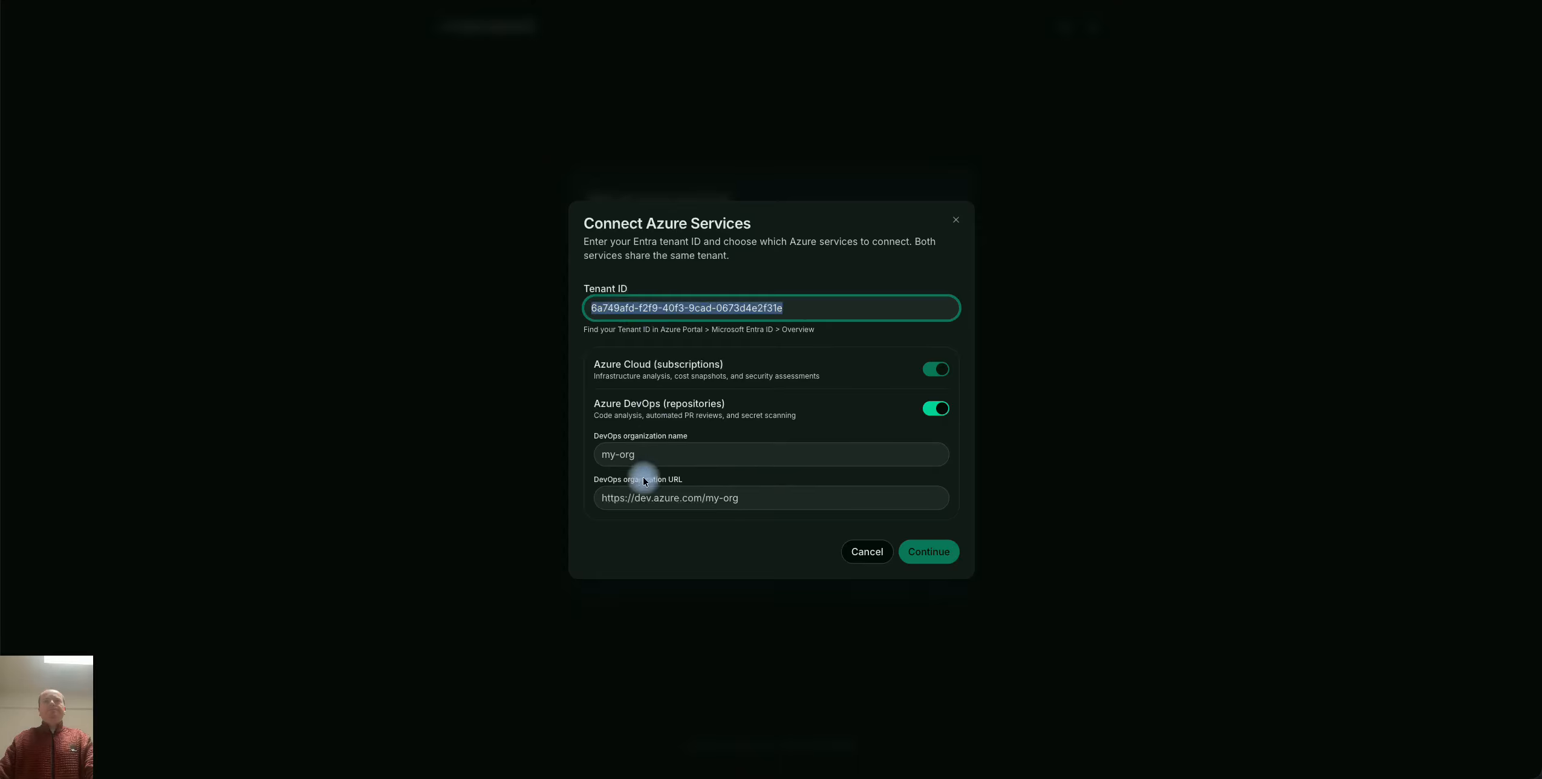
click(647, 450)
key(super+v)
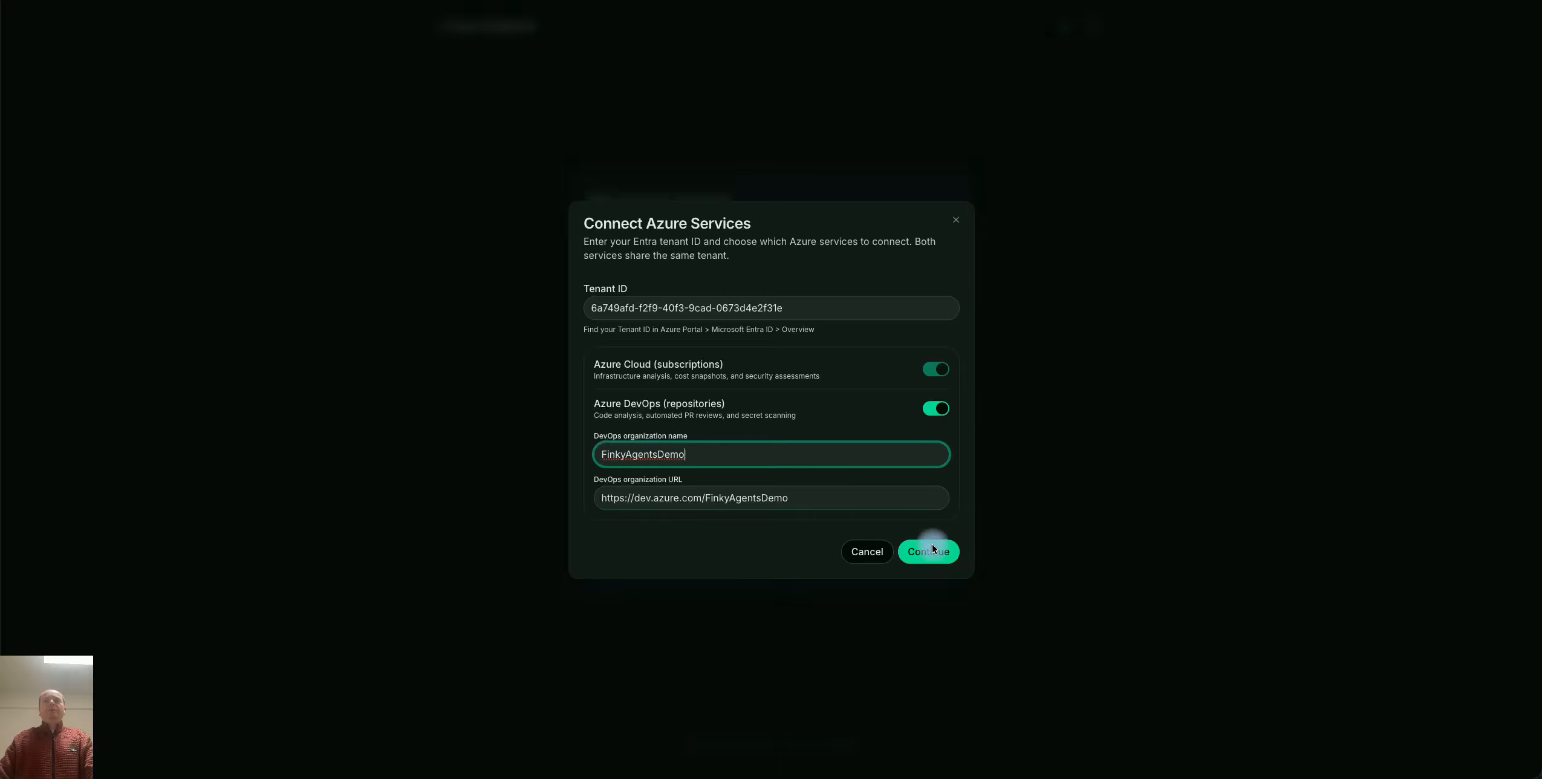
click(932, 550)
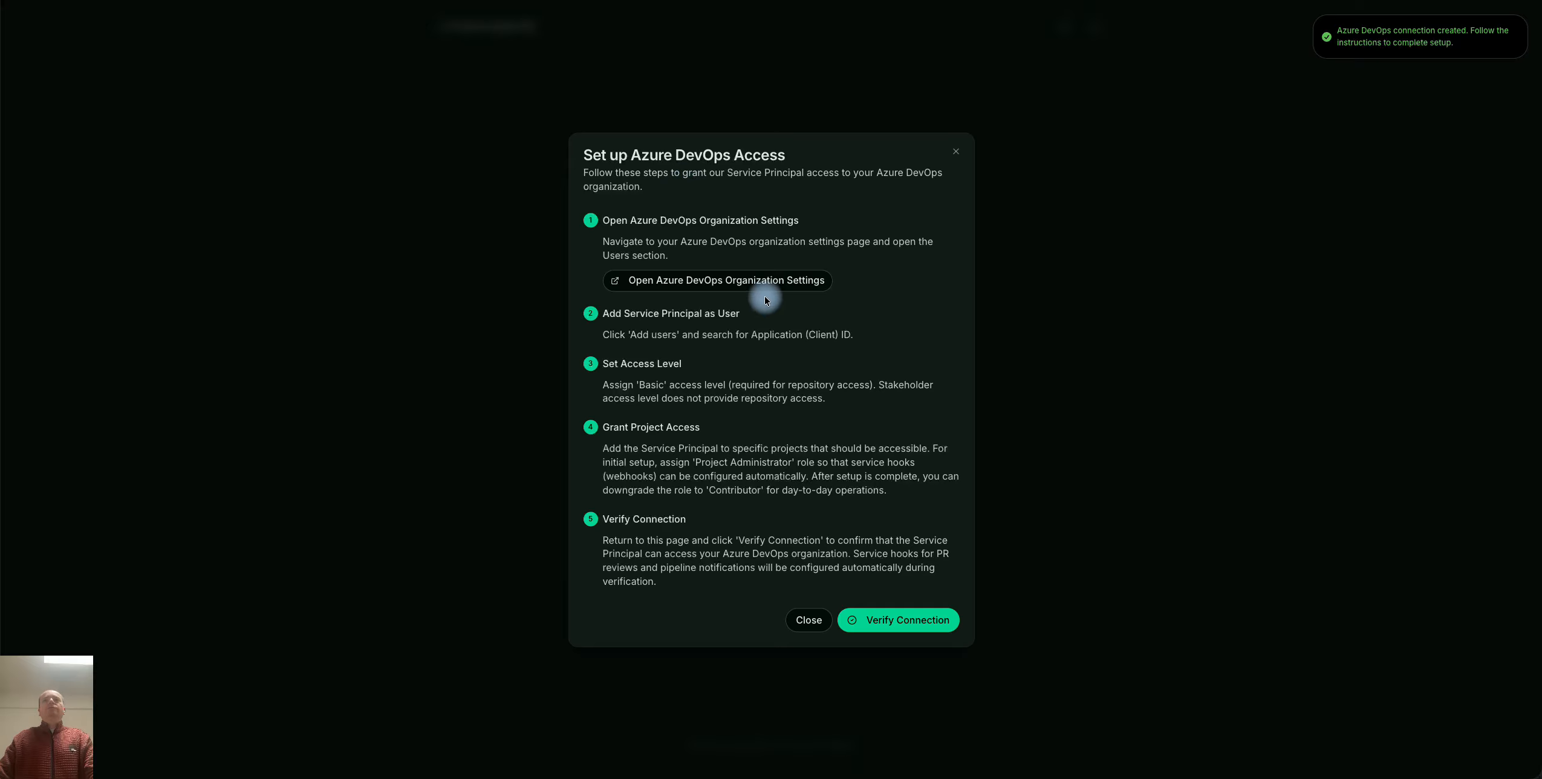
Add the FinkyAgents service principal to the Azure DevOps organization's users with Basic access and email invites turned off
click(682, 283)
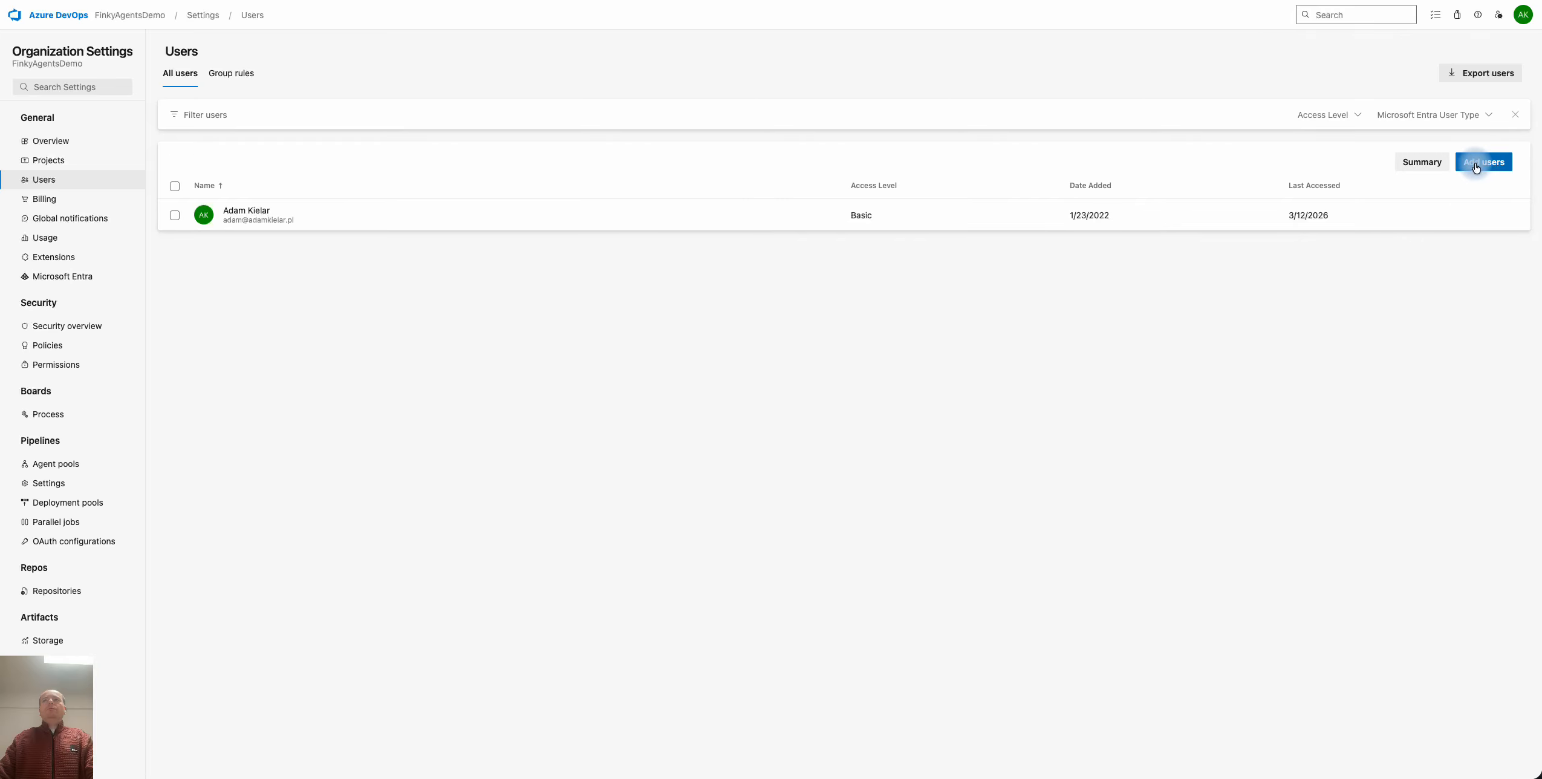
click(1476, 165)
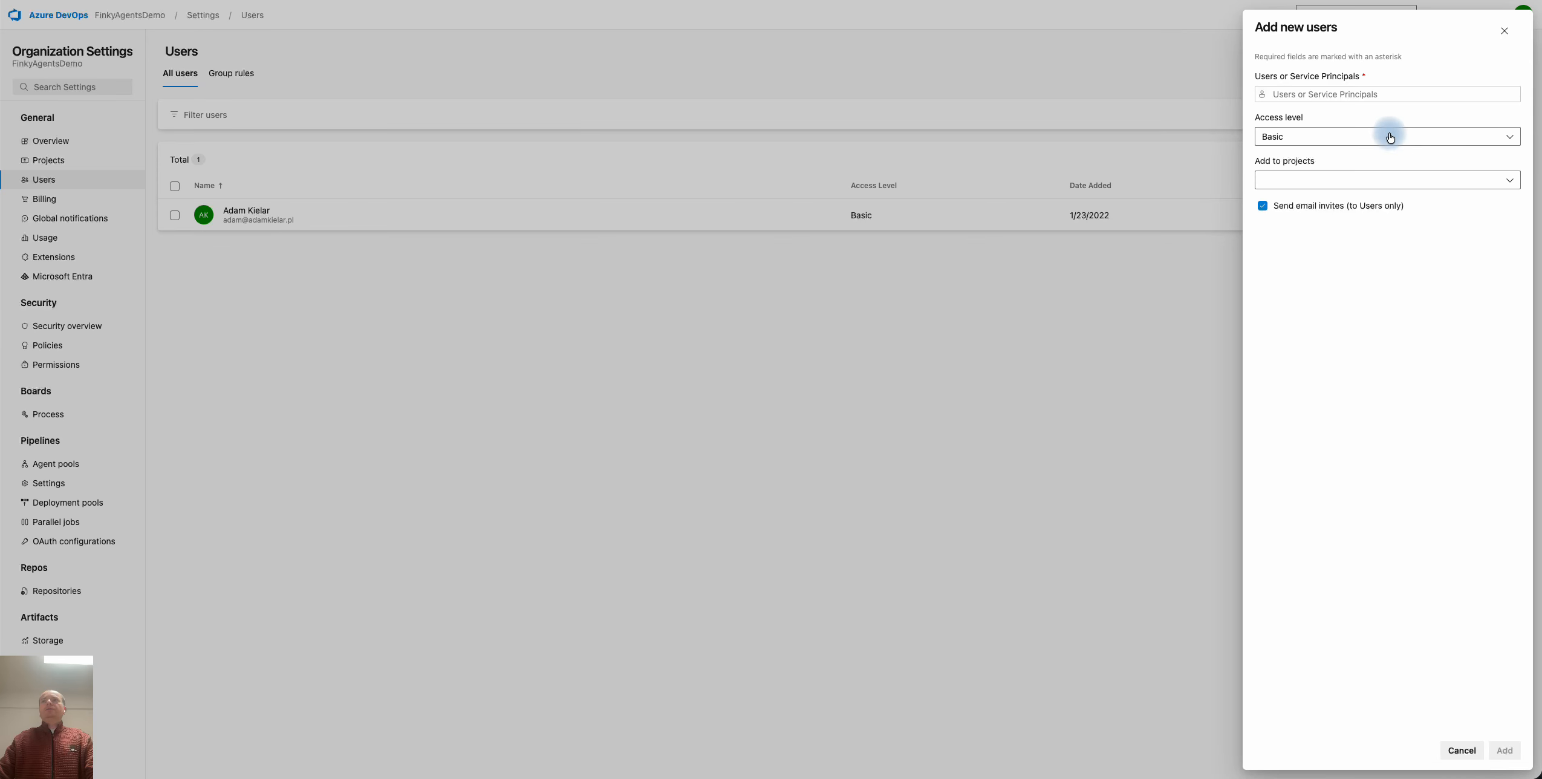
click(1334, 95)
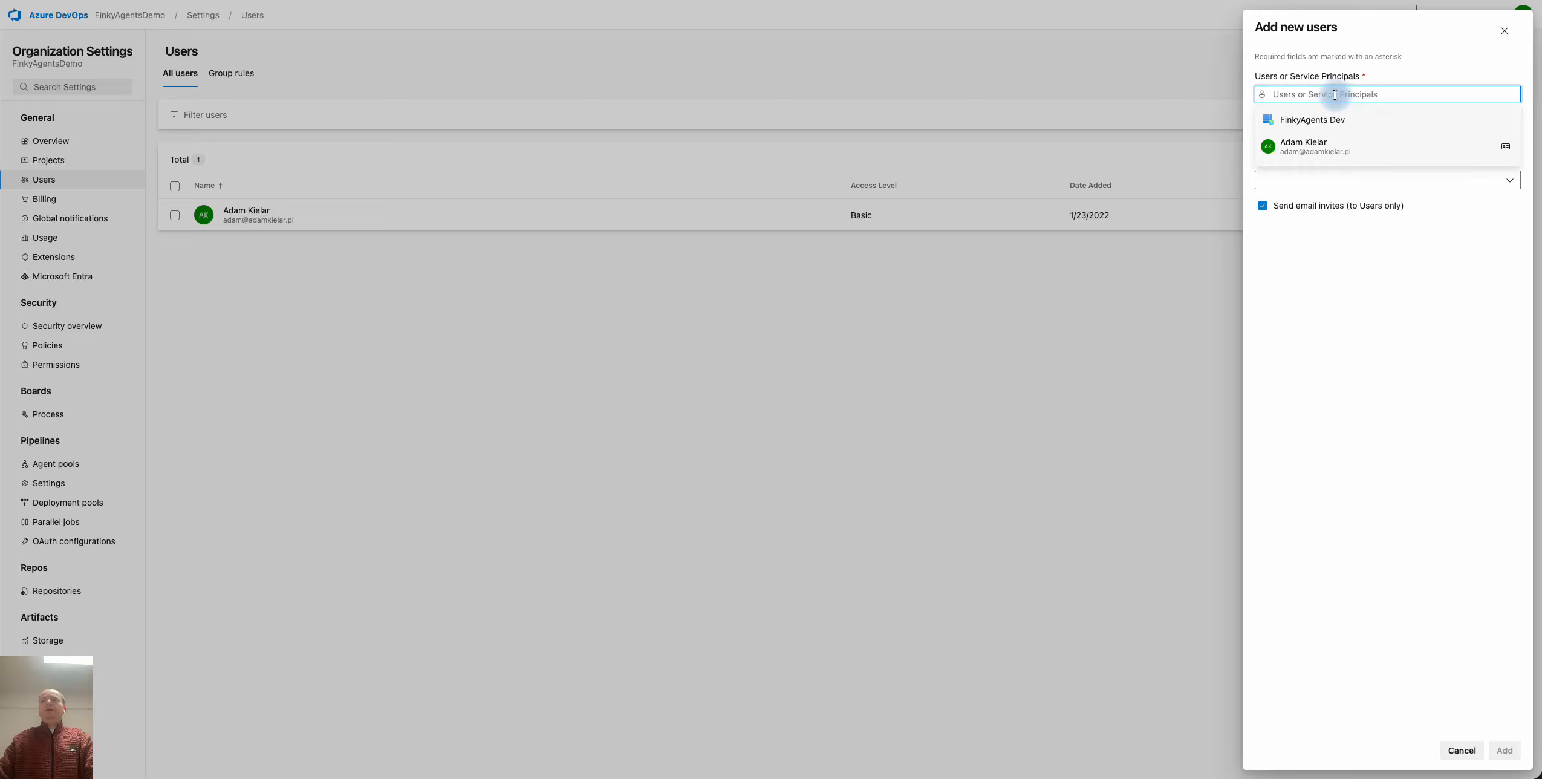
text(finky)
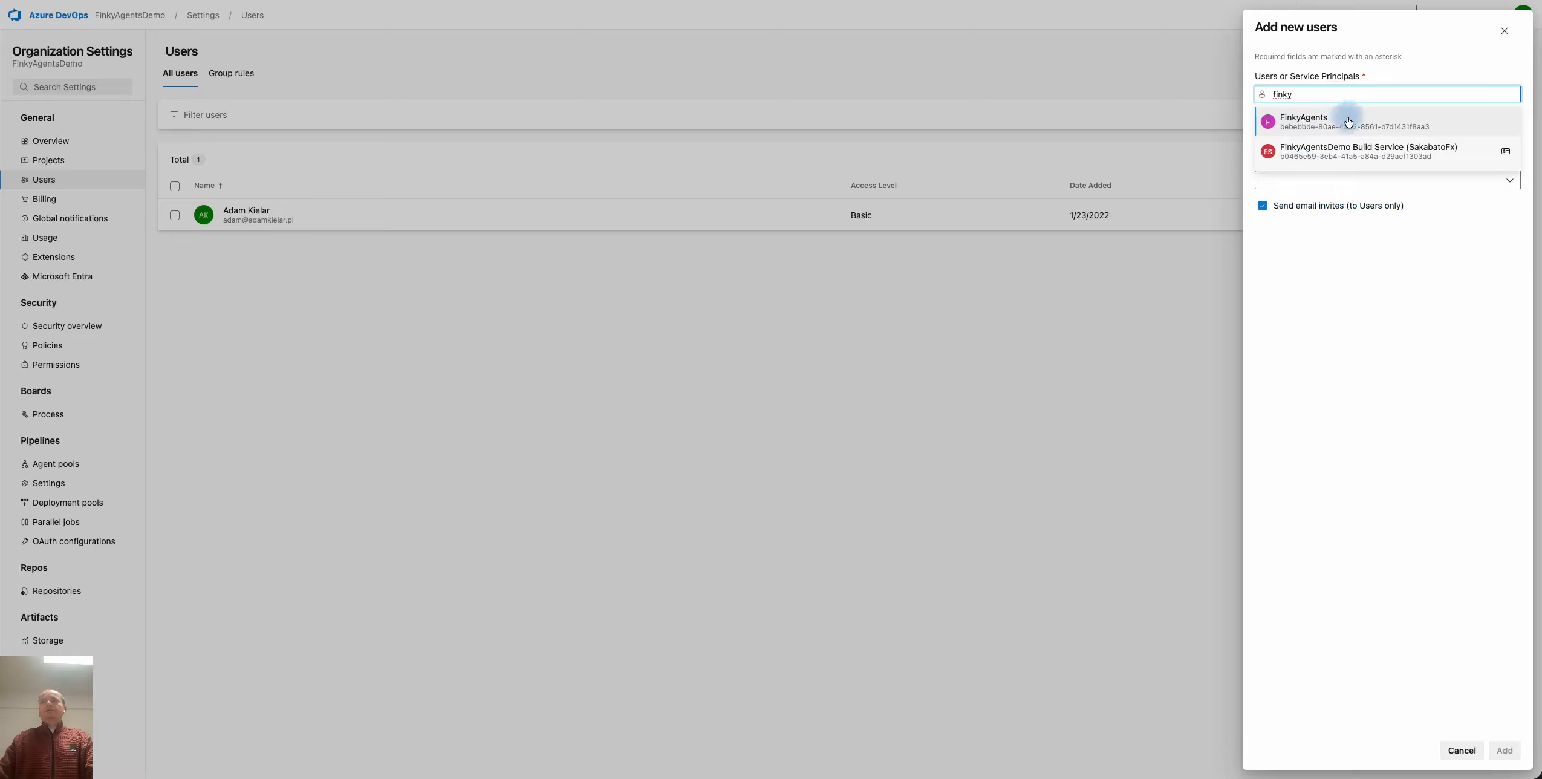
click(1333, 121)
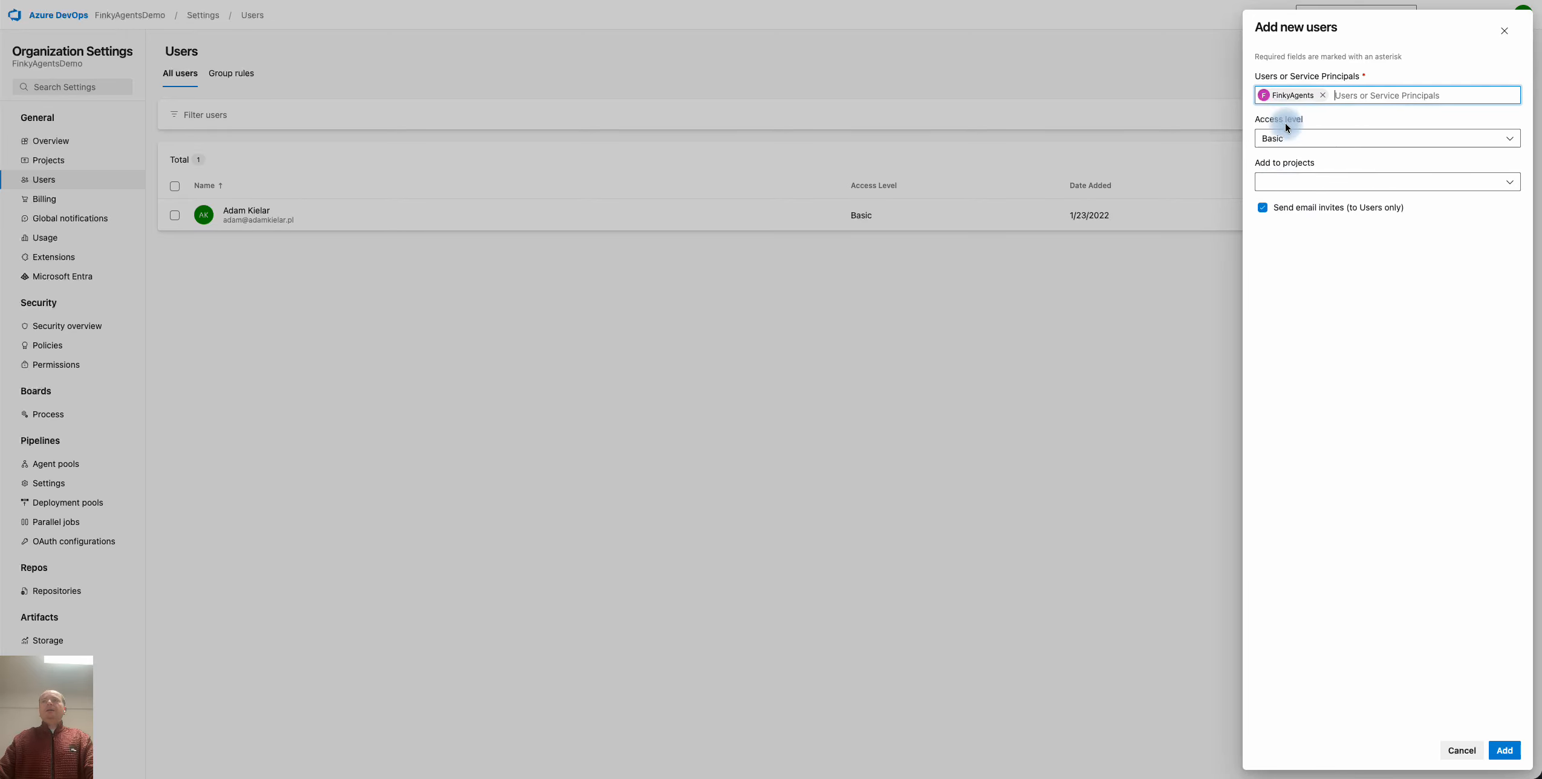
click(1263, 209)
click(1265, 208)
click(1264, 209)
click(1348, 311)
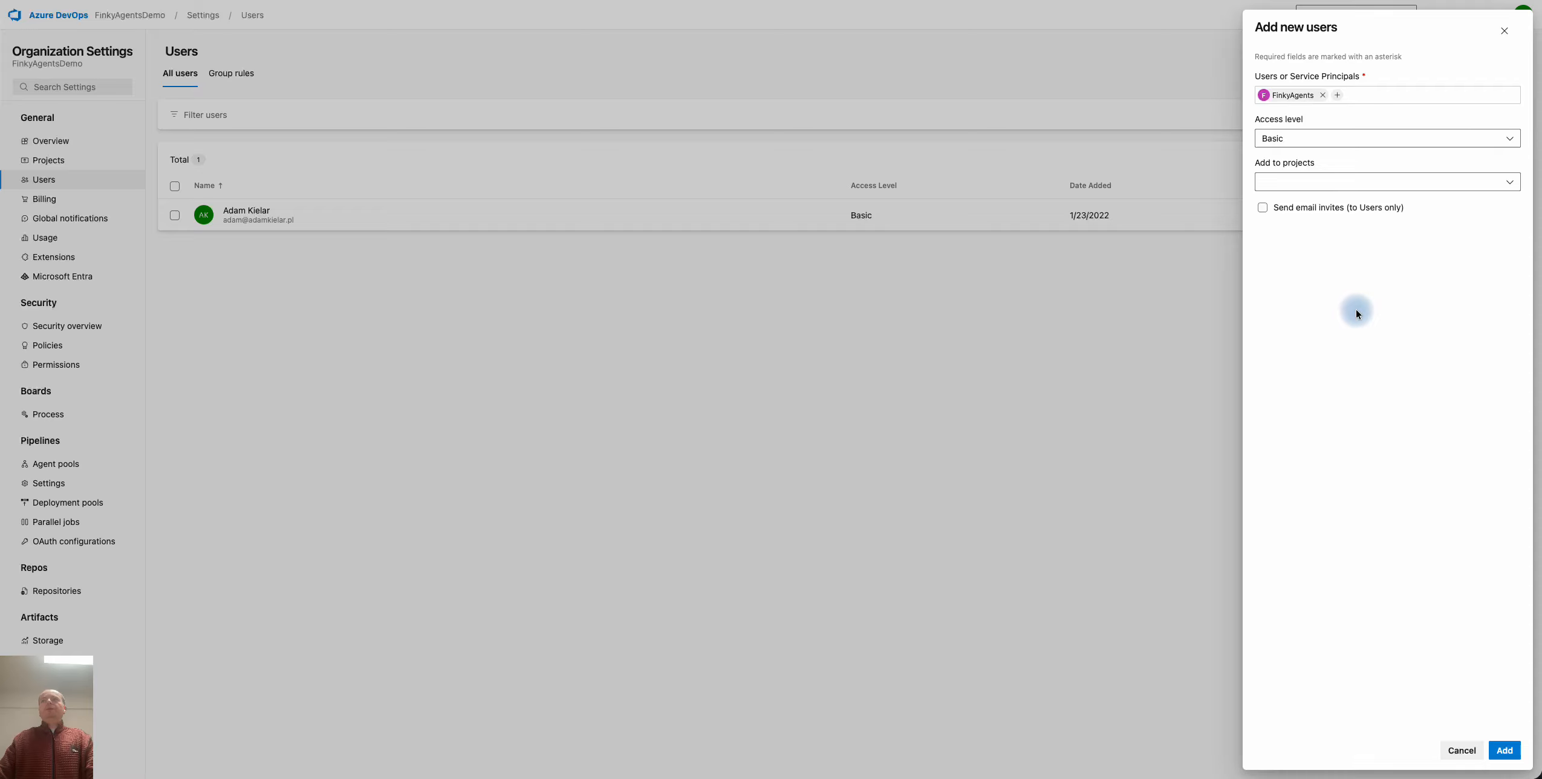
click(1506, 751)
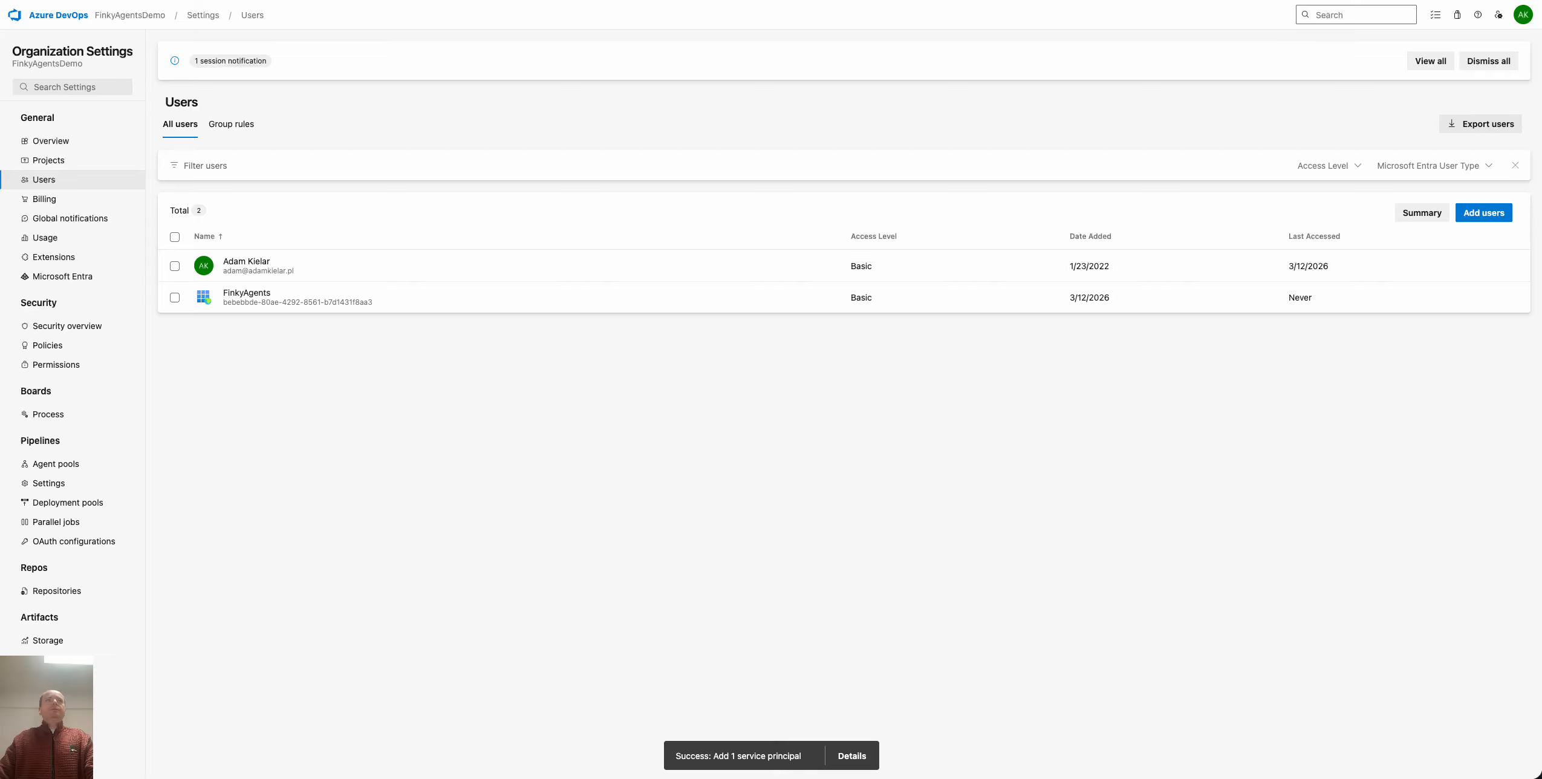
Add FinkyAgents as a project administrator in the settings of the FinkyAgentsDemo project
key(ctrl+shift+Tab)
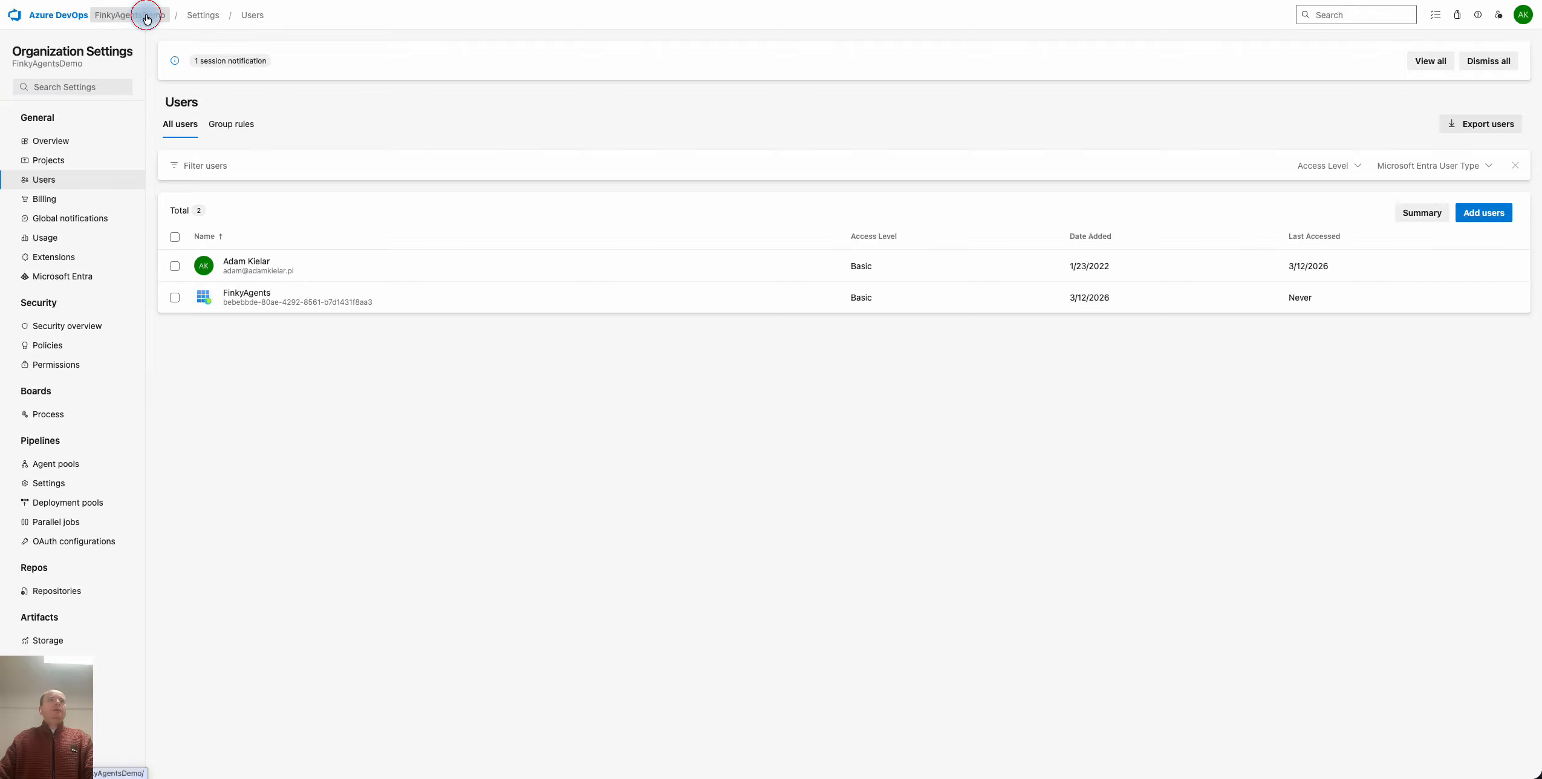
click(146, 17)
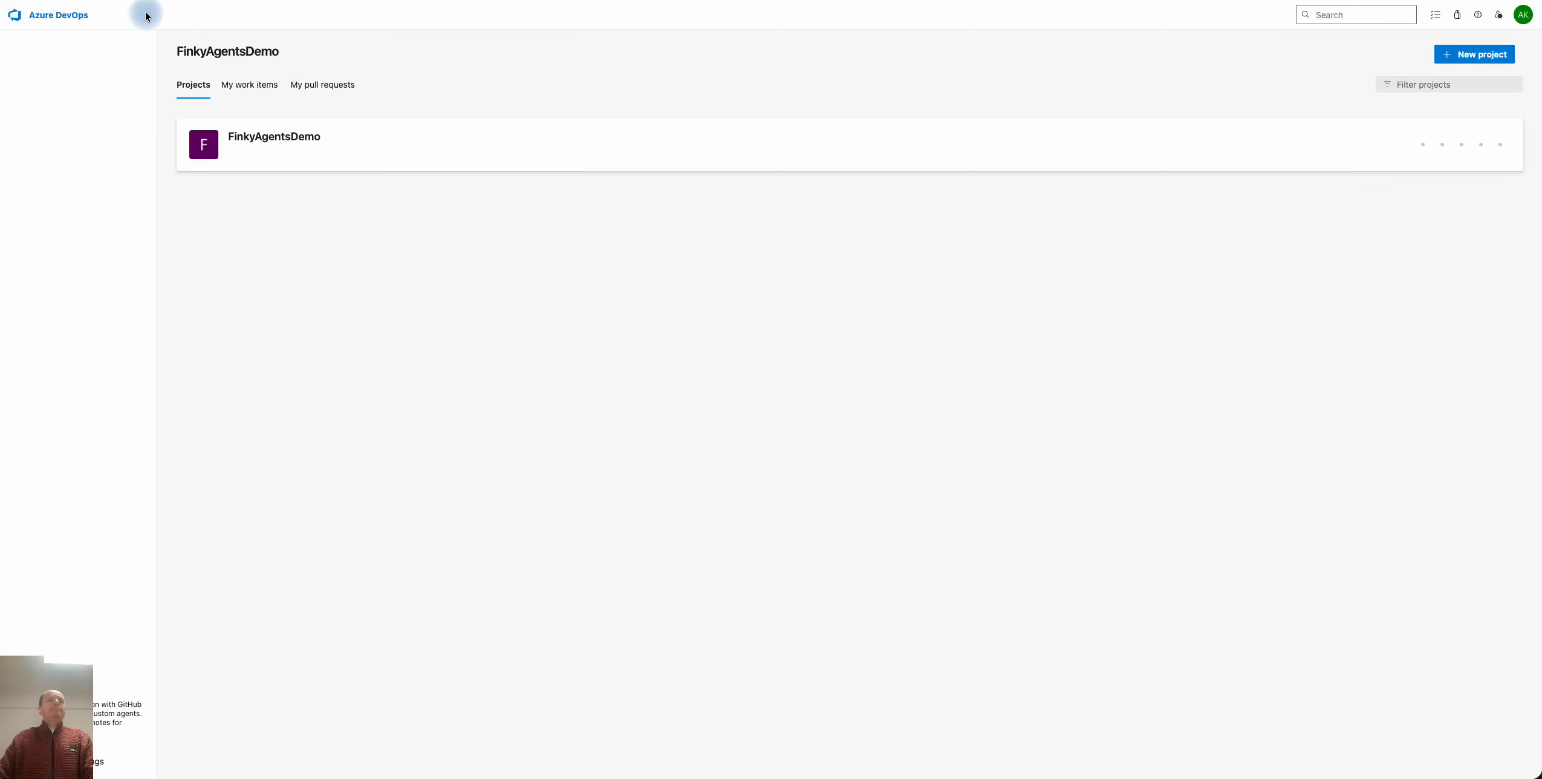
click(279, 140)
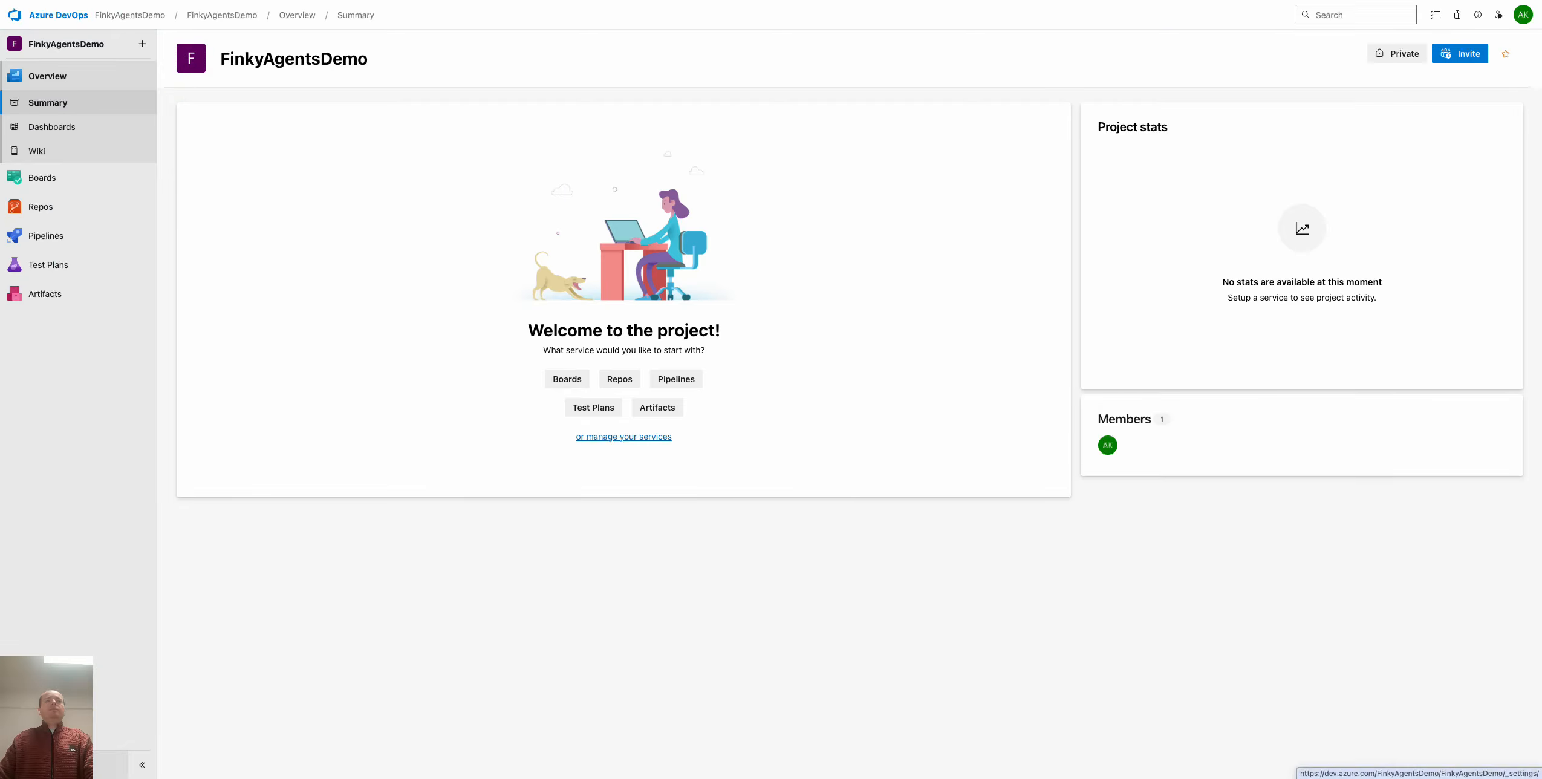
click(54, 764)
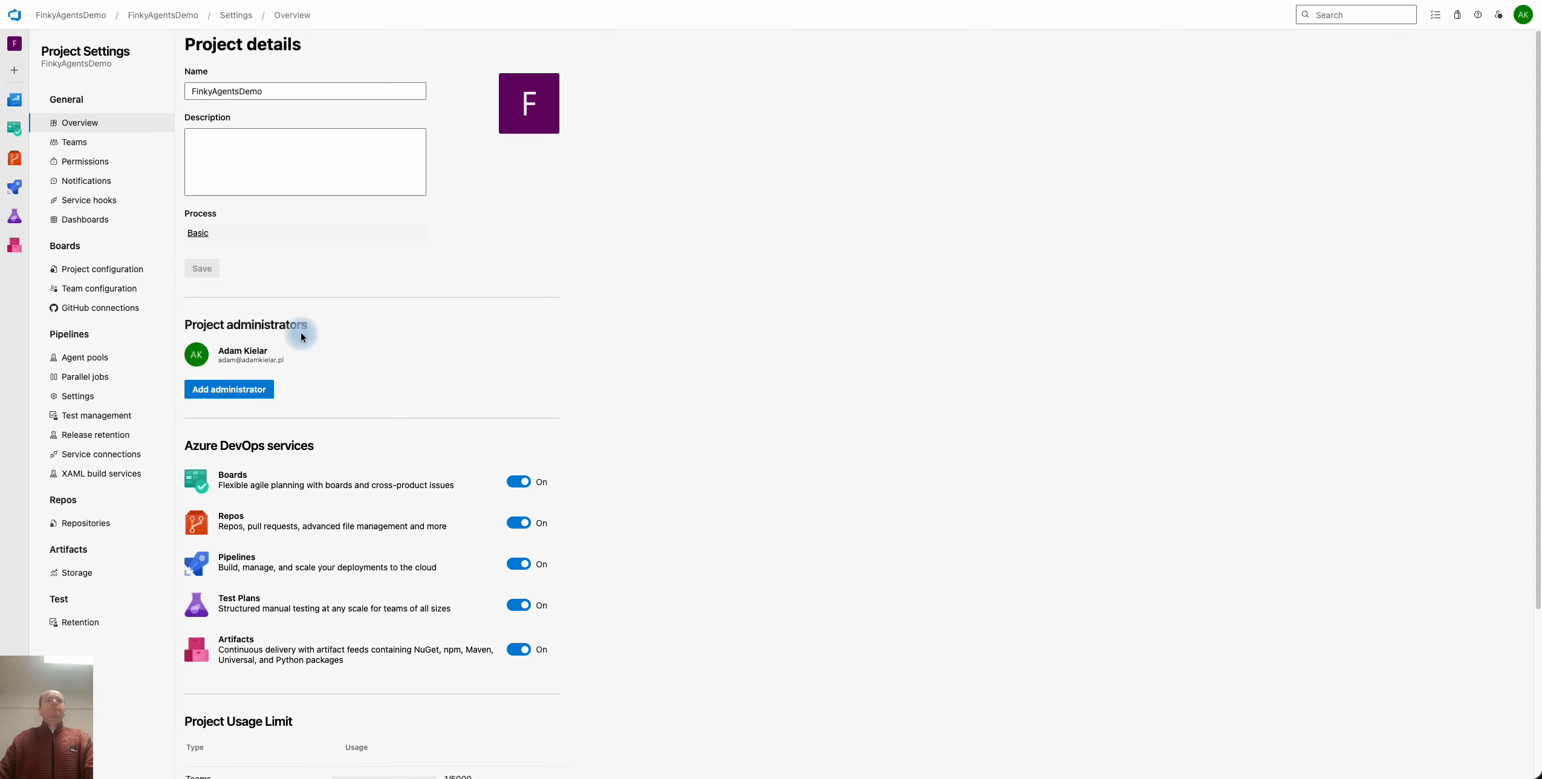
click(224, 391)
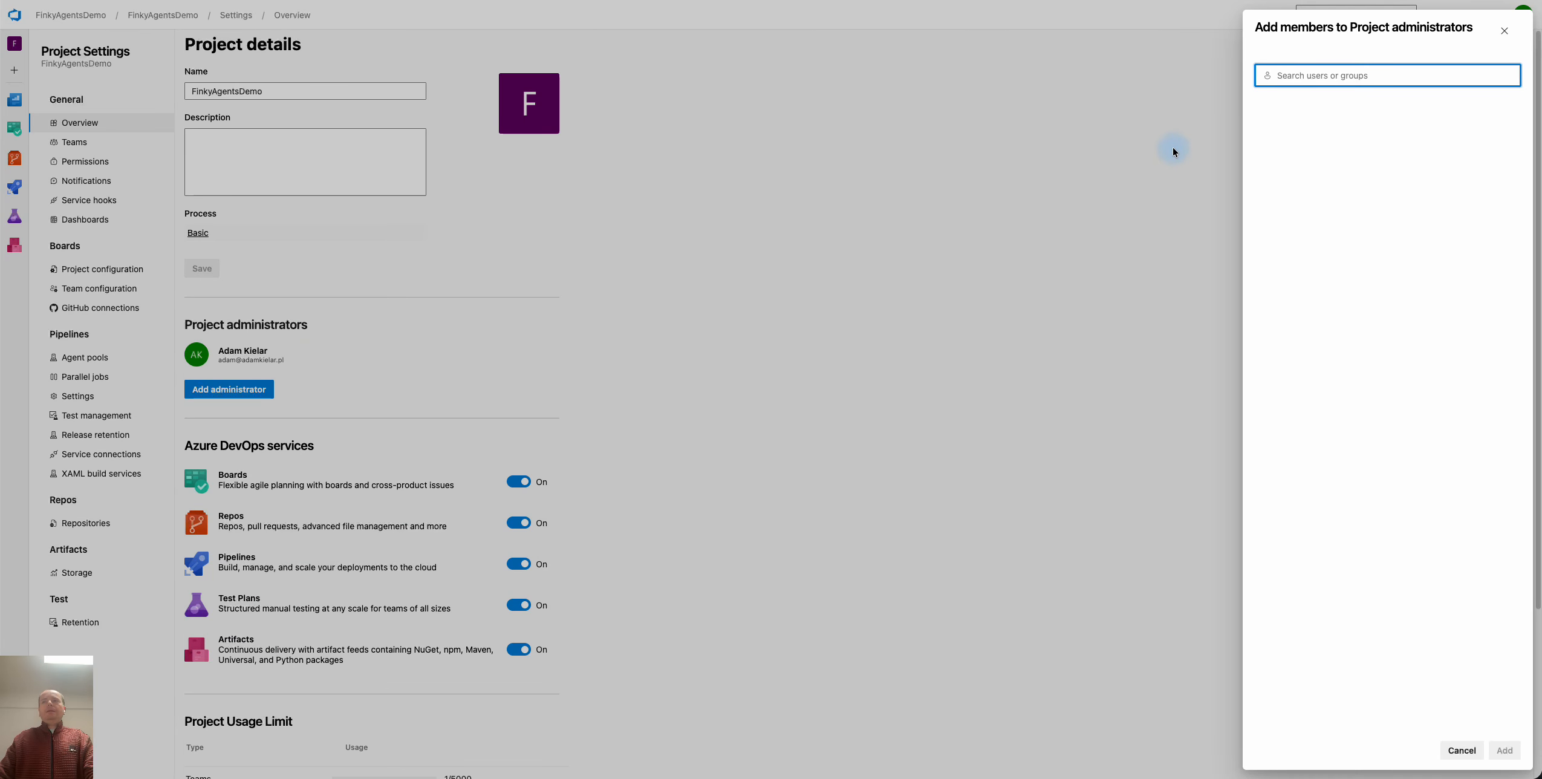
text(finky)
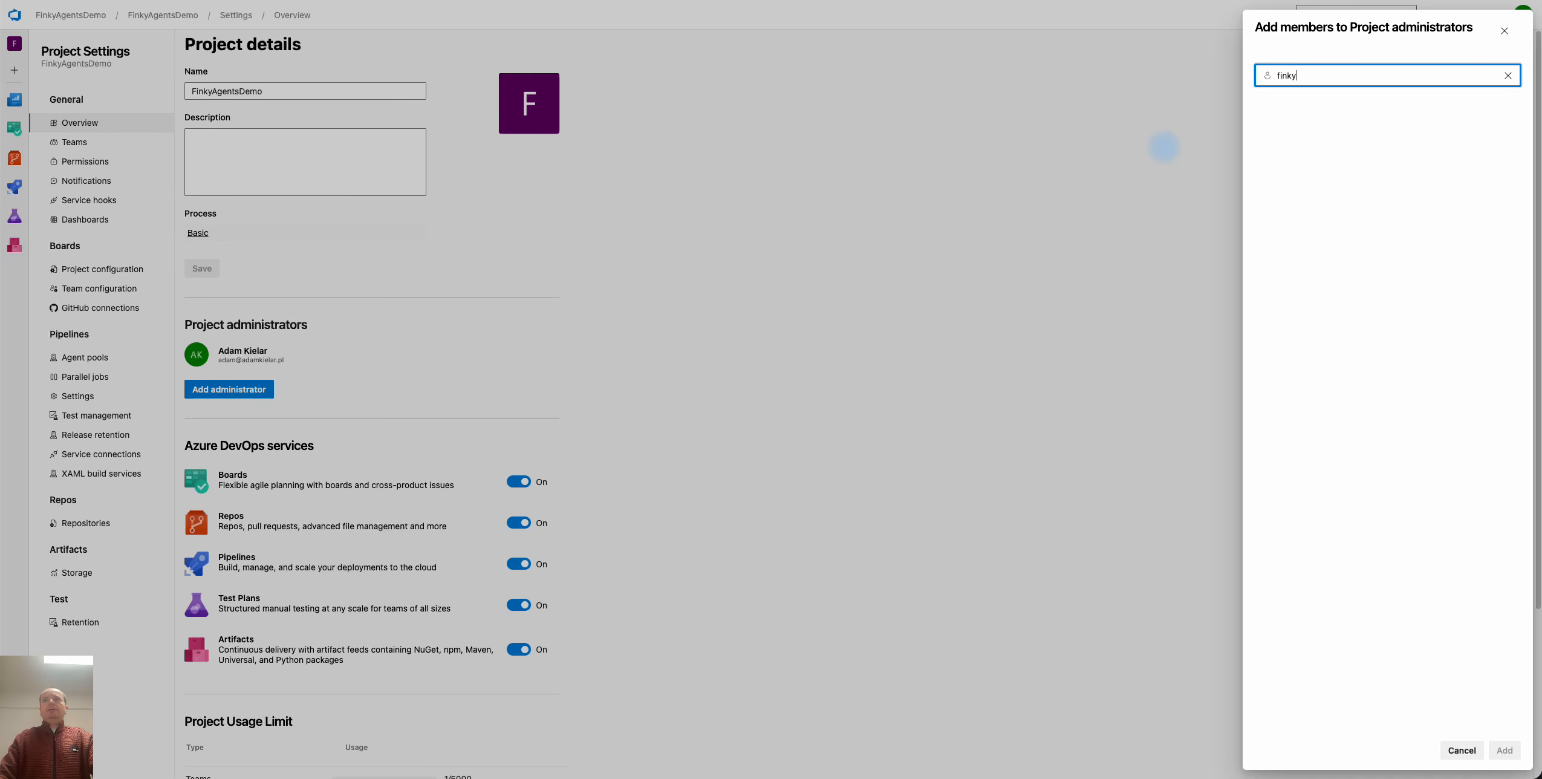
text(agent)
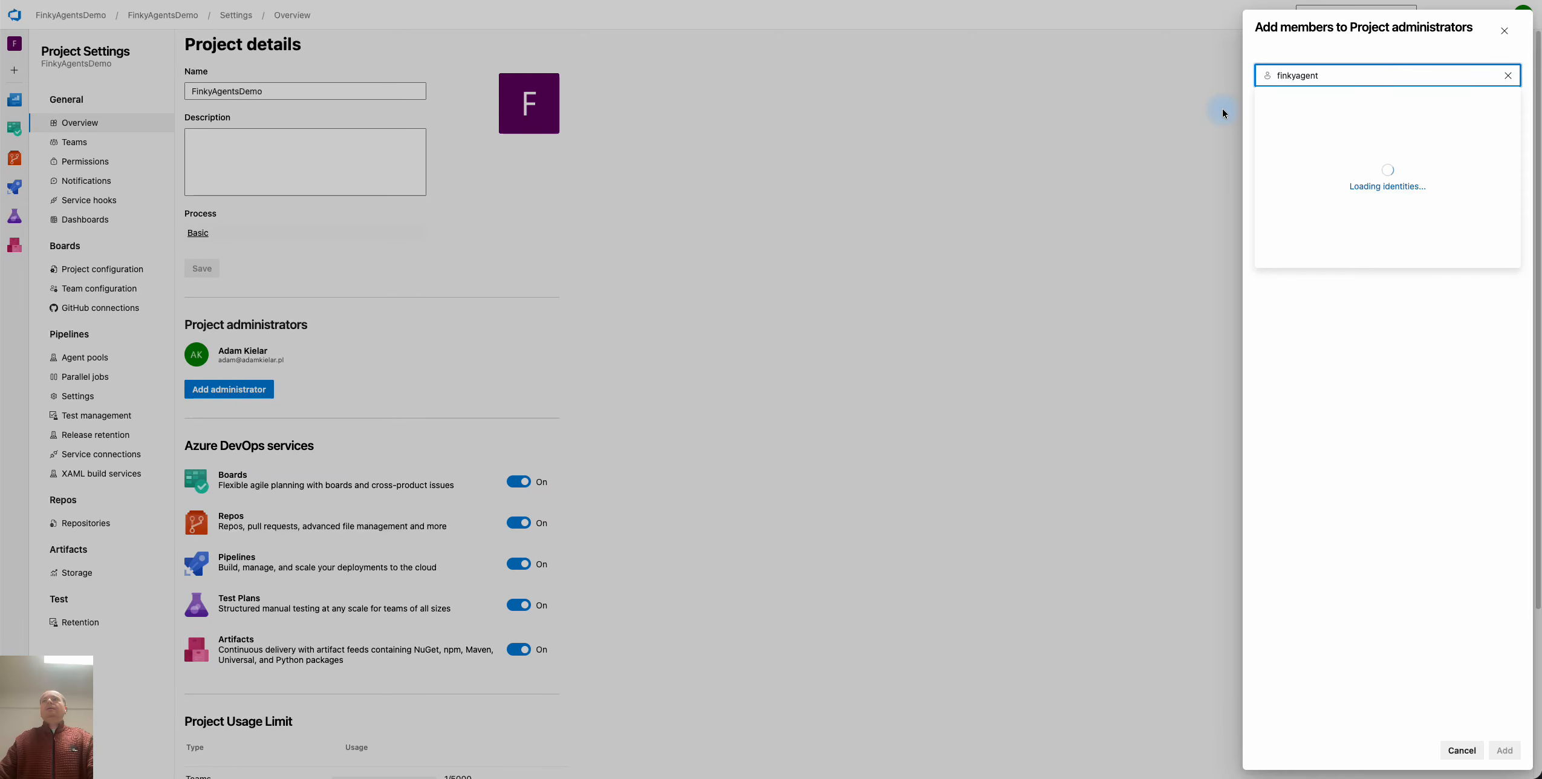
click(1325, 137)
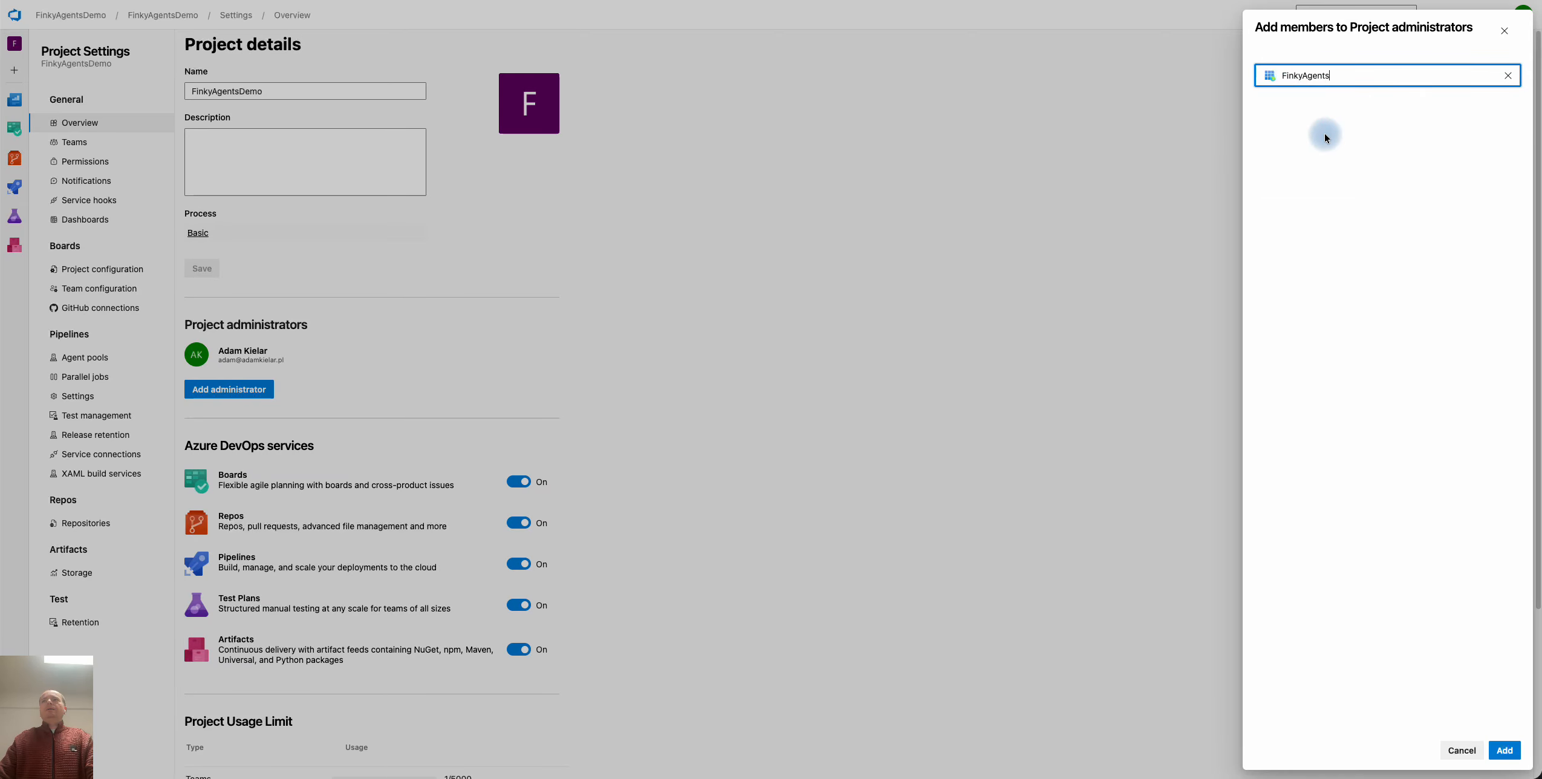
click(1508, 753)
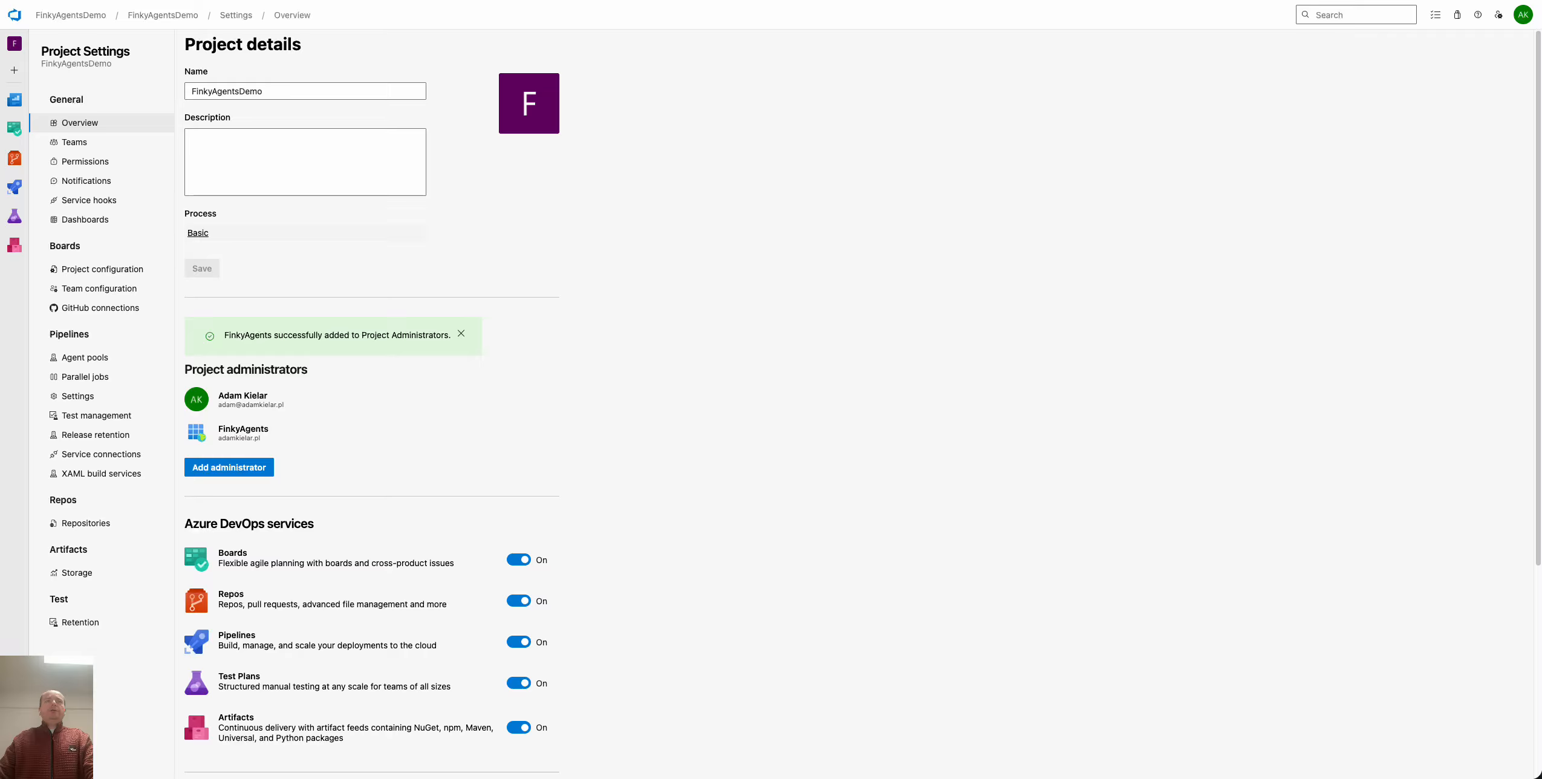
Verify the Azure DevOps connection in FinkyAgents, and return to Azure DevOps to view the project's service hooks
key(ctrl+shift+Tab)
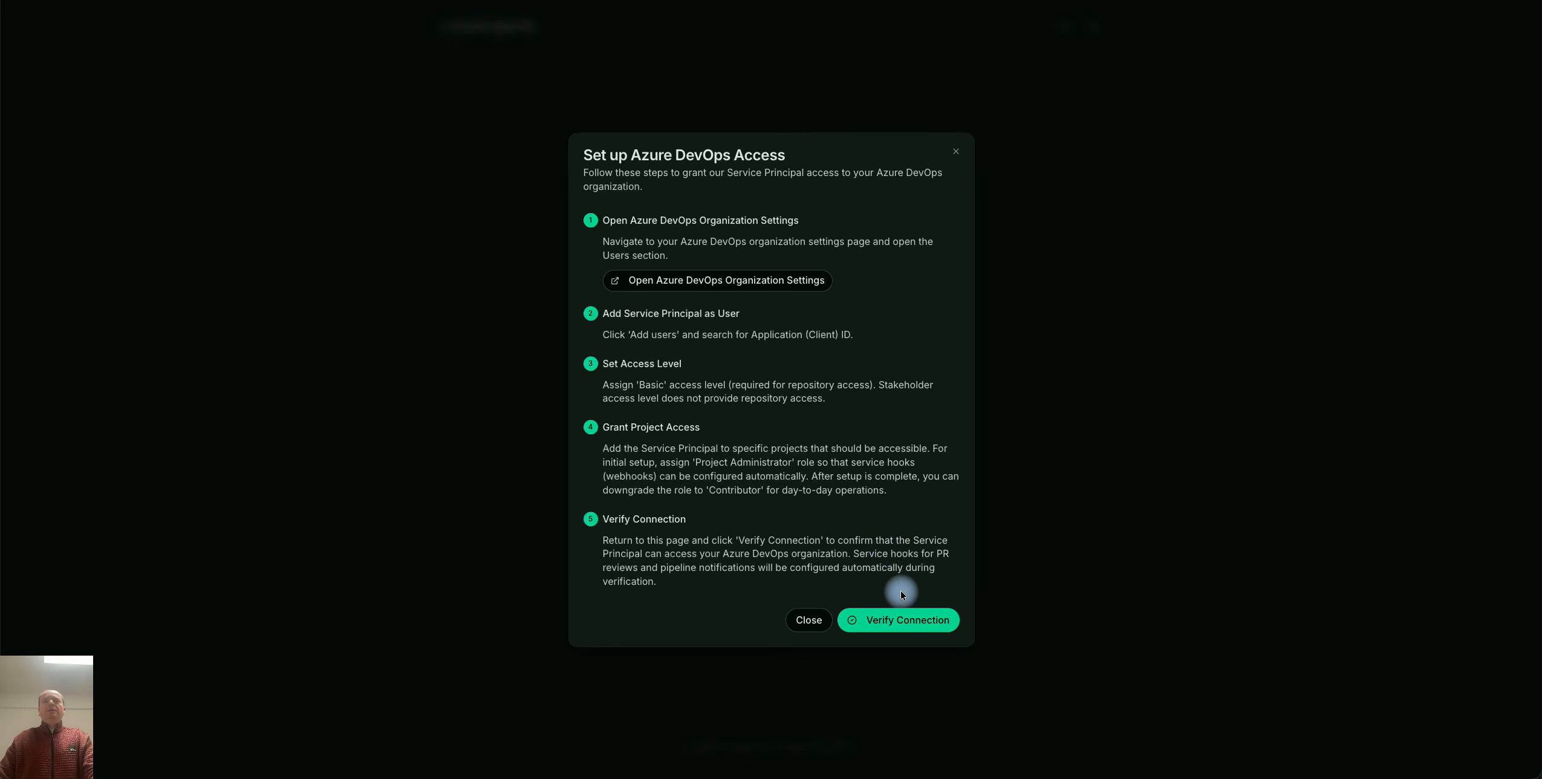
click(885, 625)
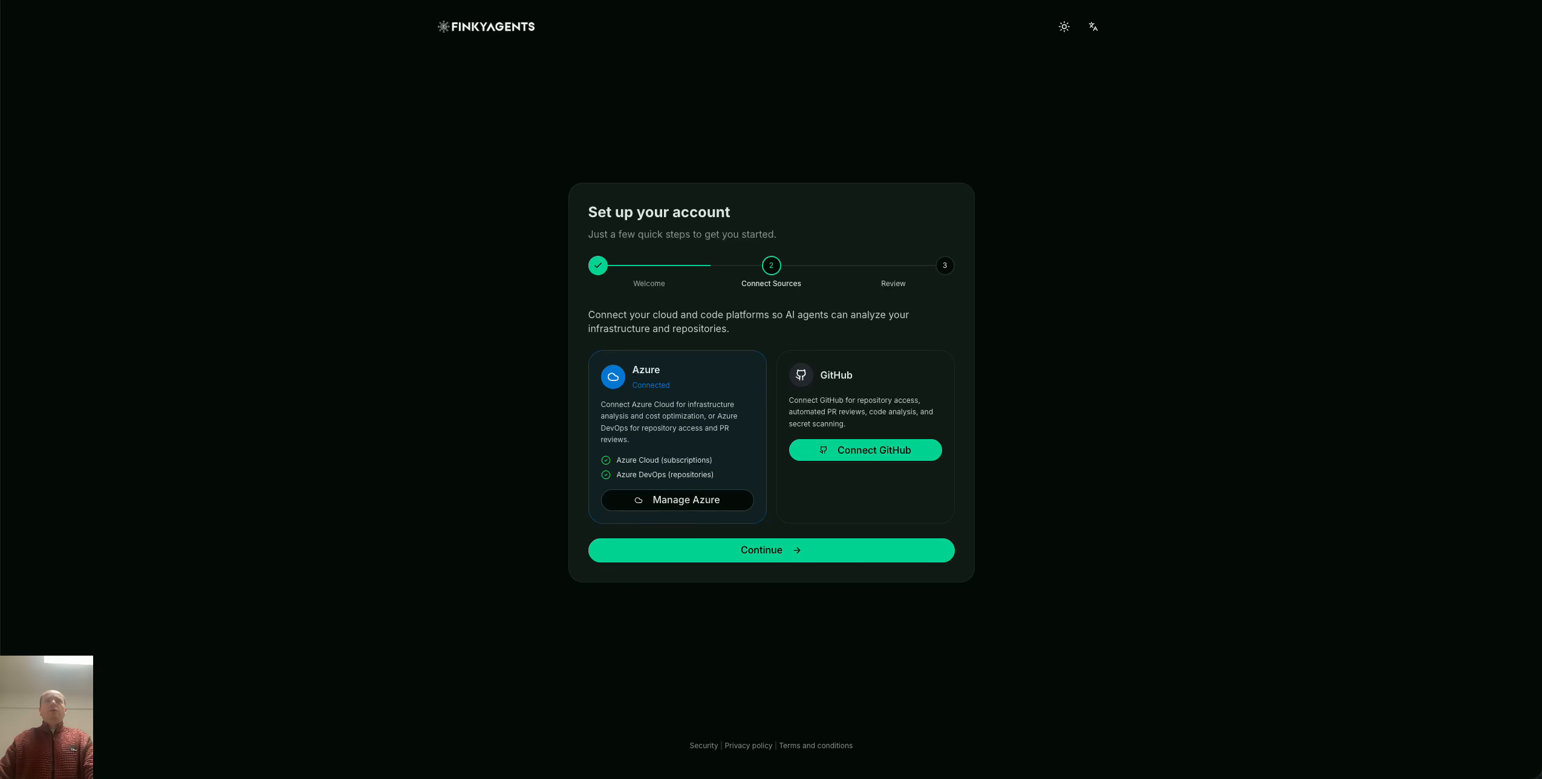
click(387, 0)
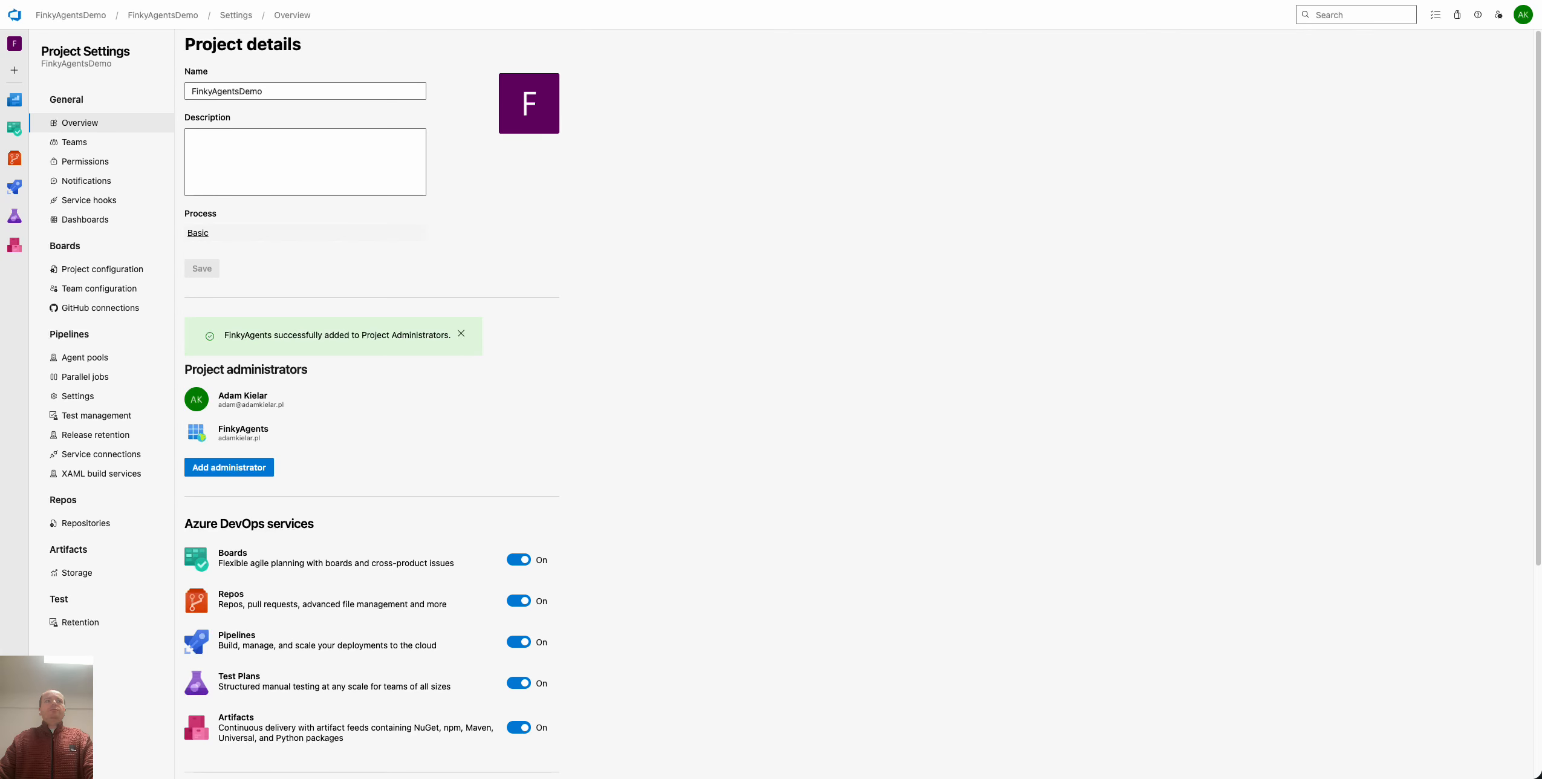
click(76, 205)
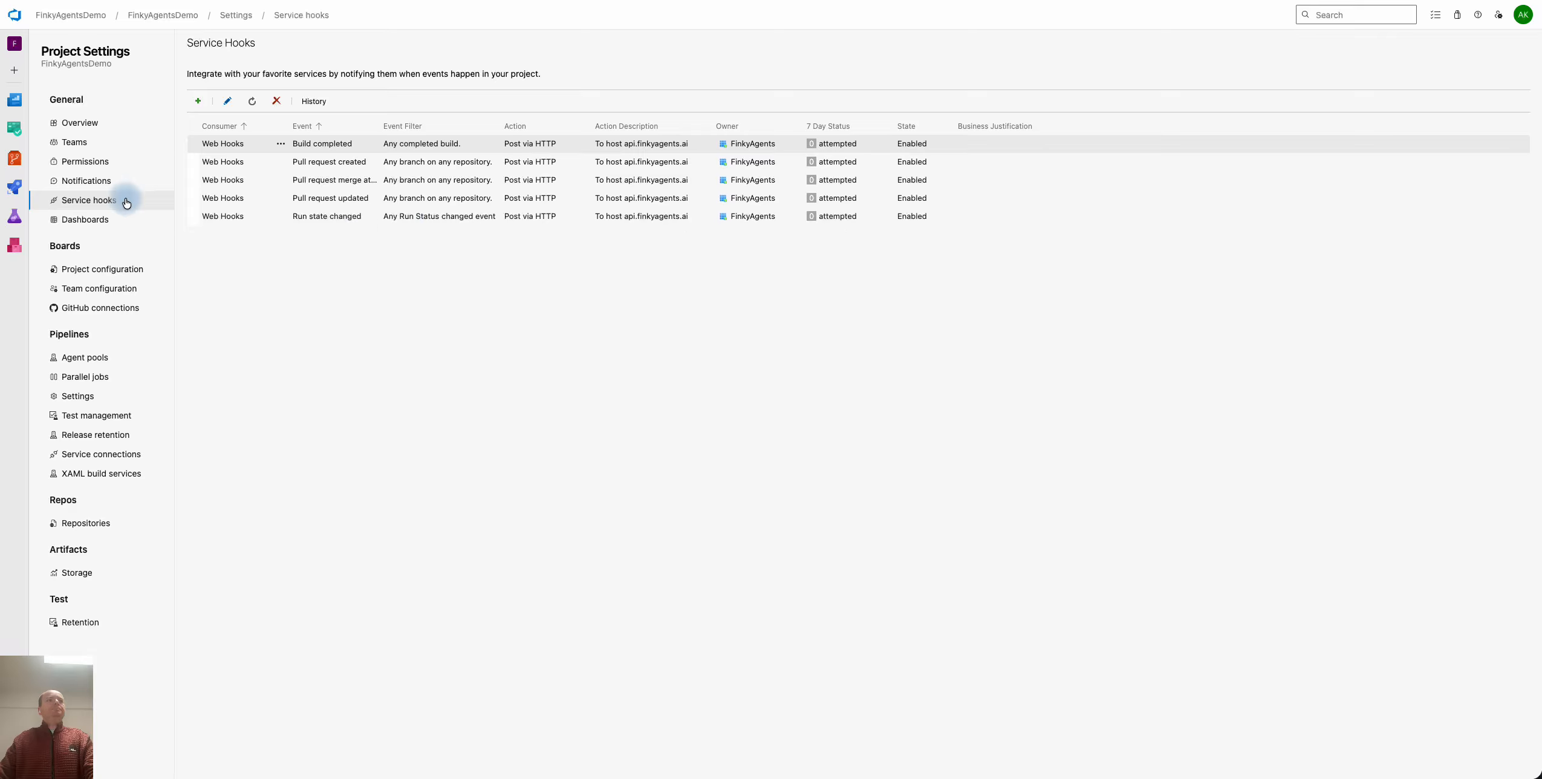
Remove FinkyAgents from the members of the project's Project Administrators permission group
click(90, 161)
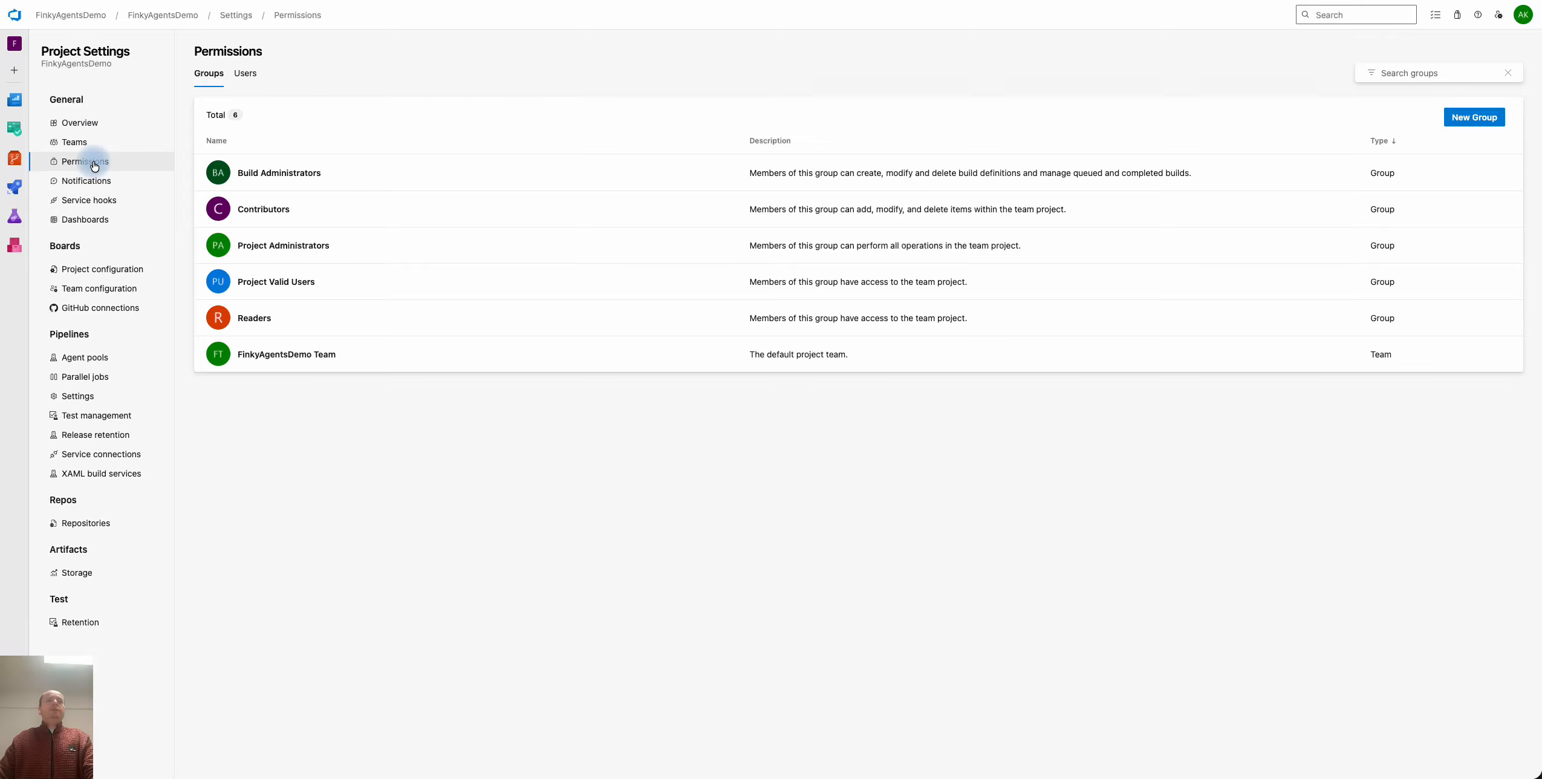
click(308, 245)
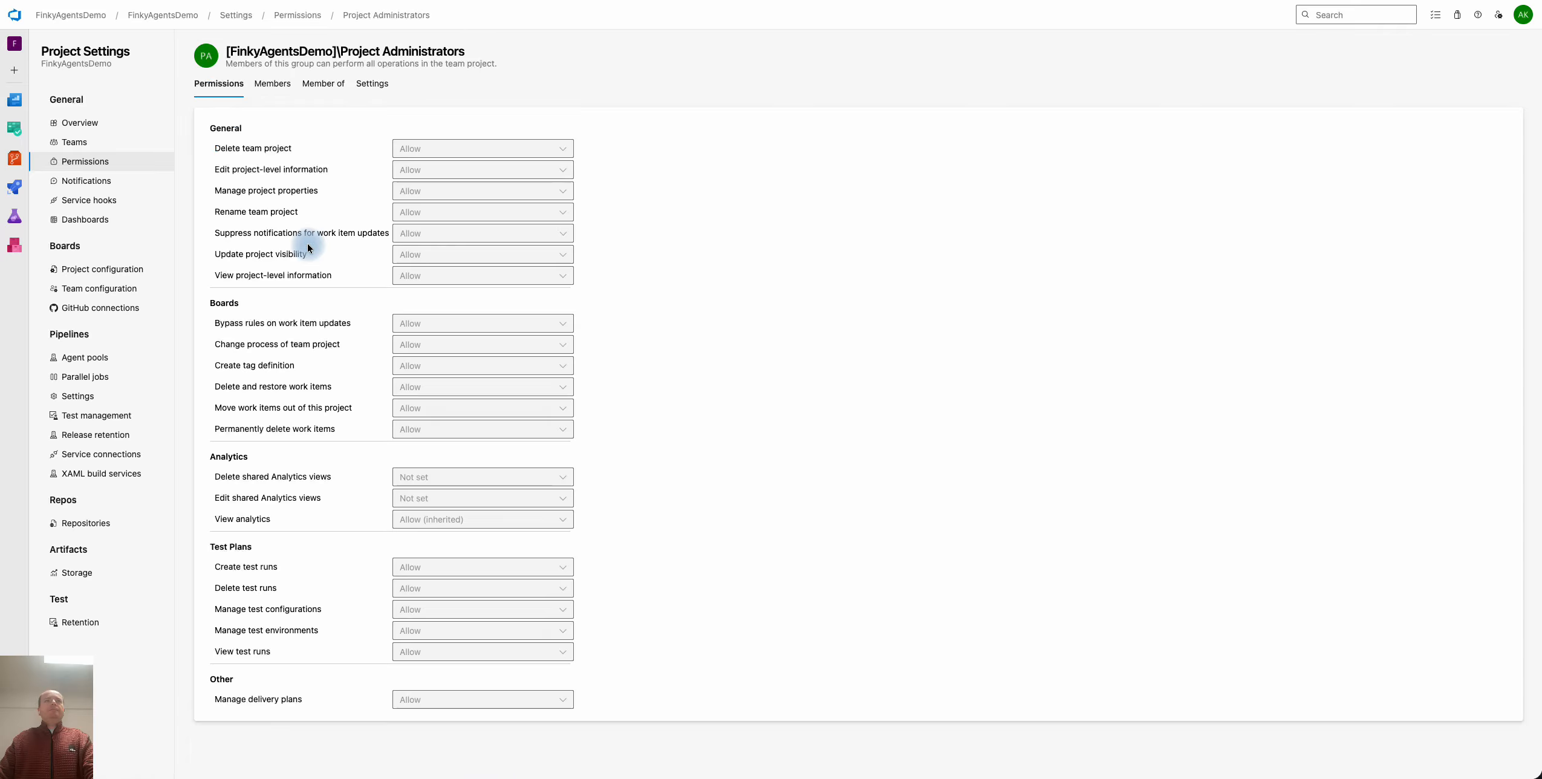
click(280, 85)
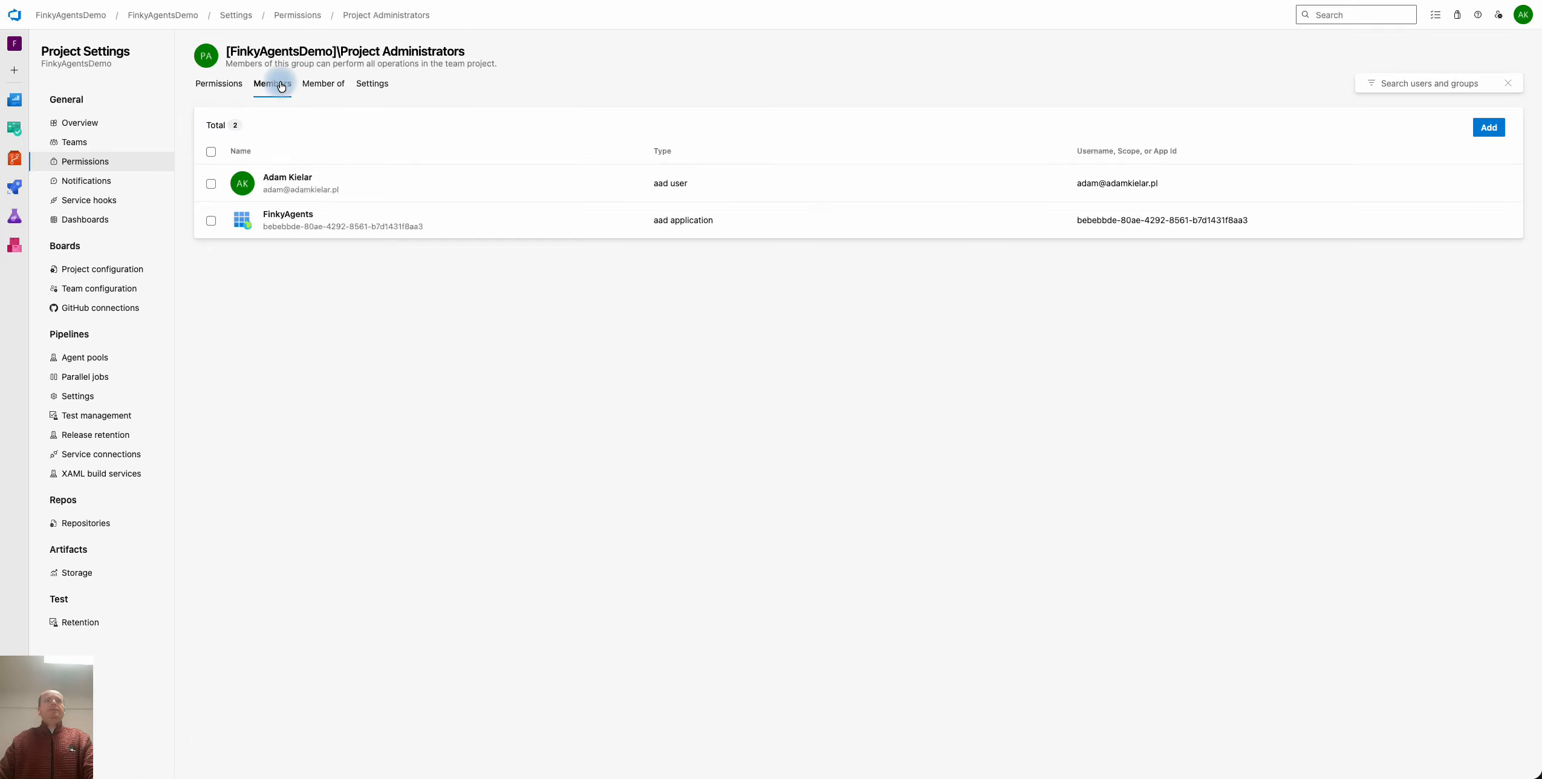
click(210, 221)
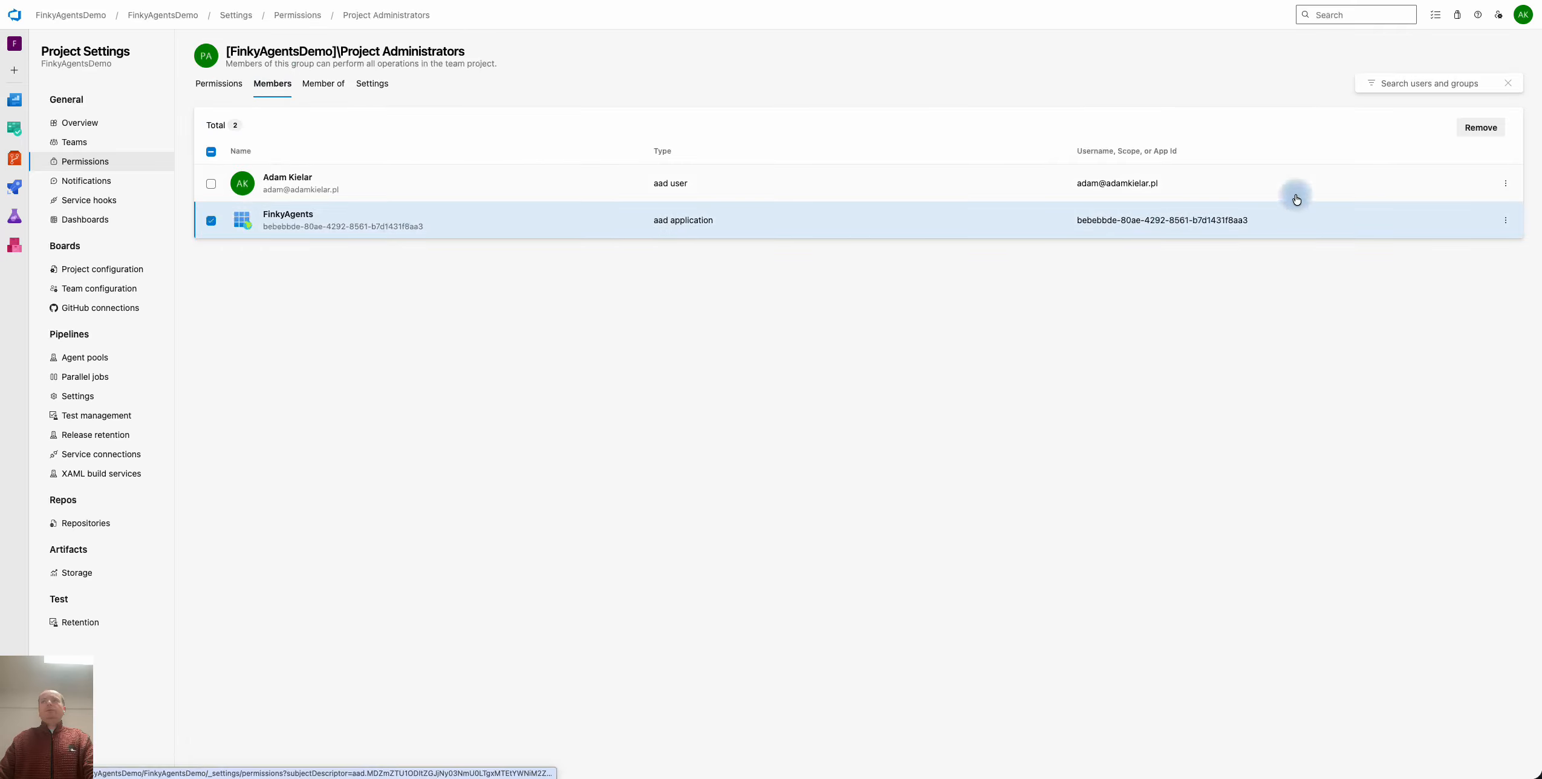
click(1480, 129)
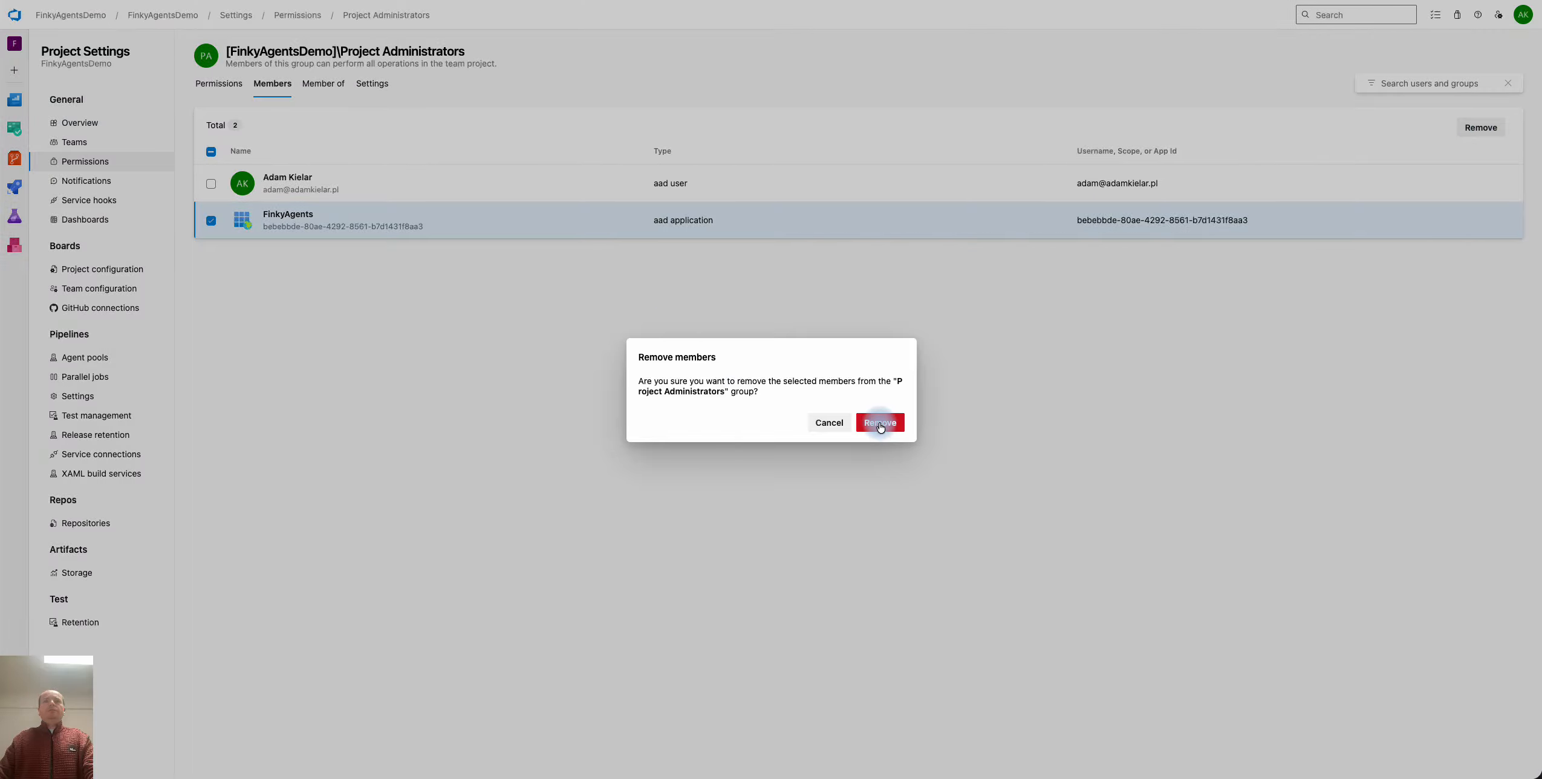
click(879, 423)
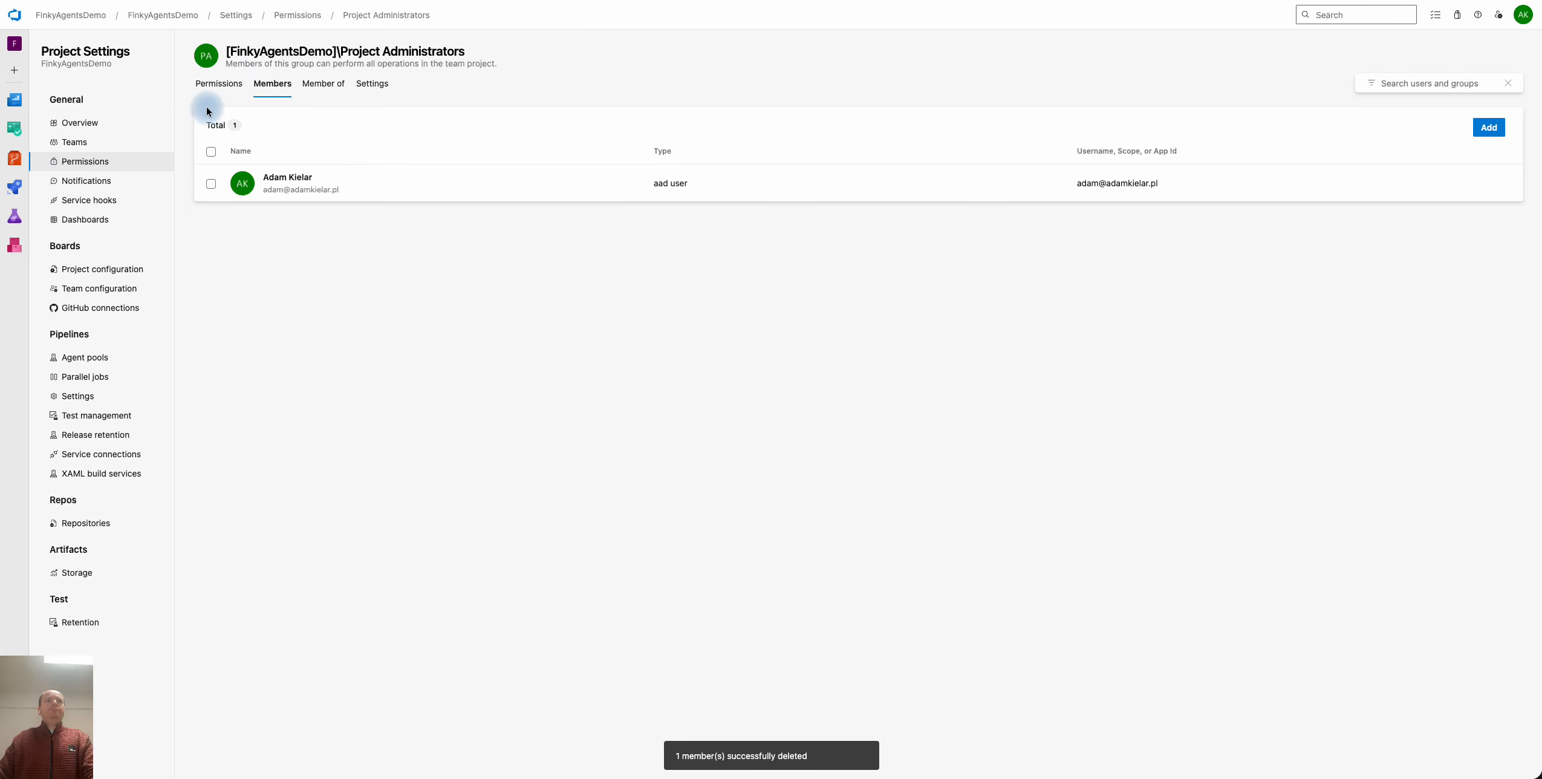
Add FinkyAgents as a member of the project's Contributors permission group
click(214, 88)
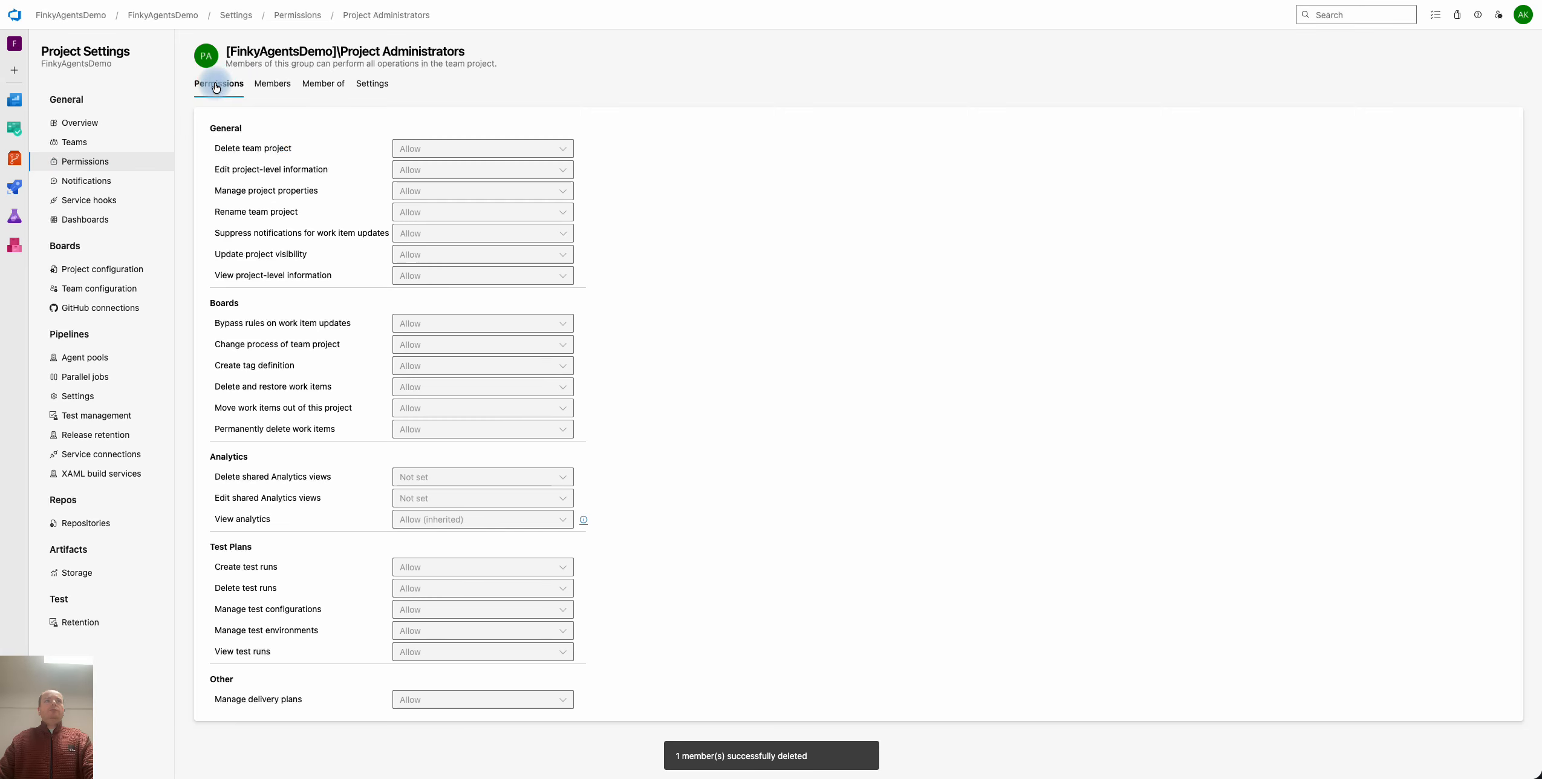
click(64, 164)
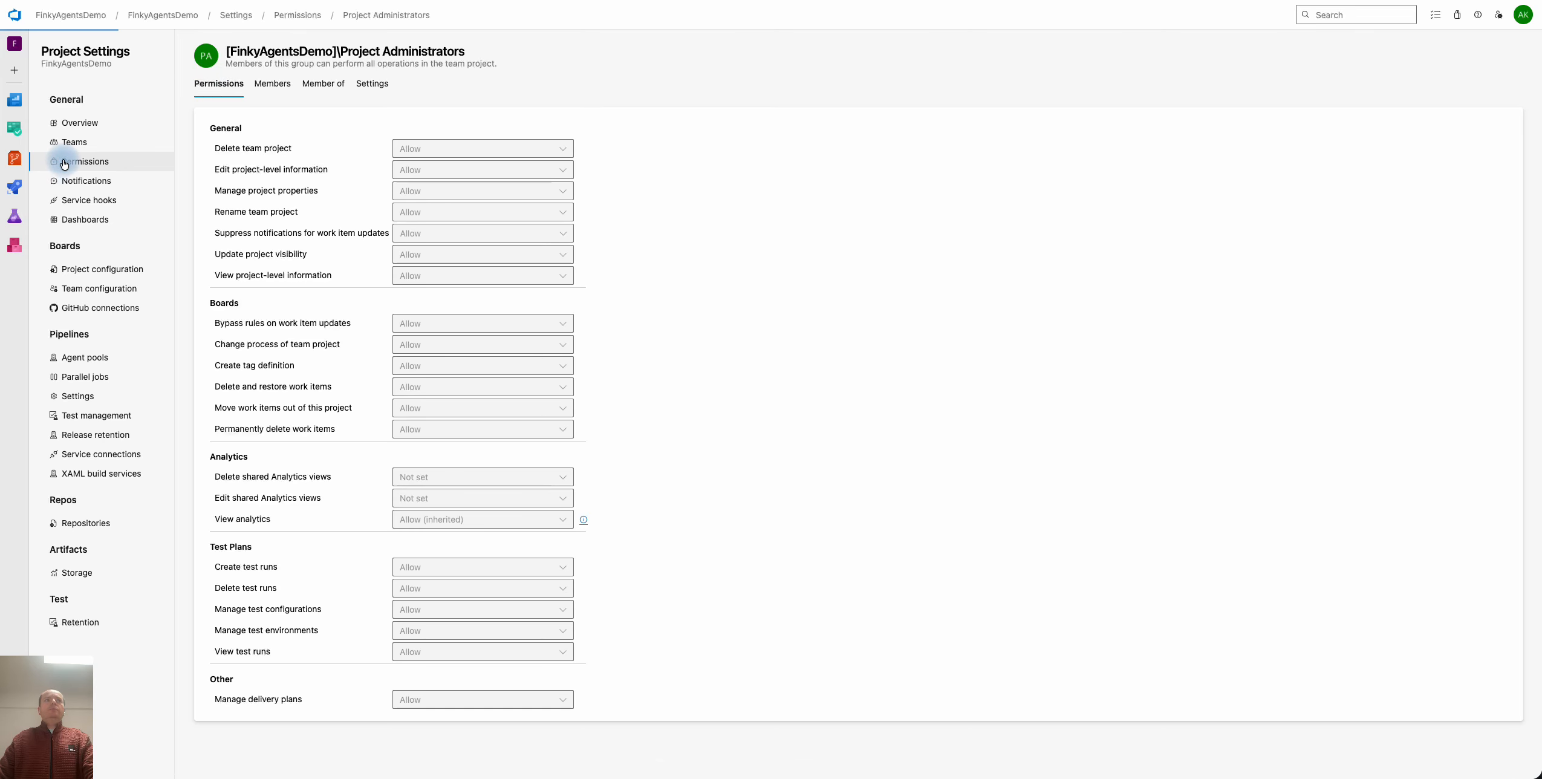
click(274, 212)
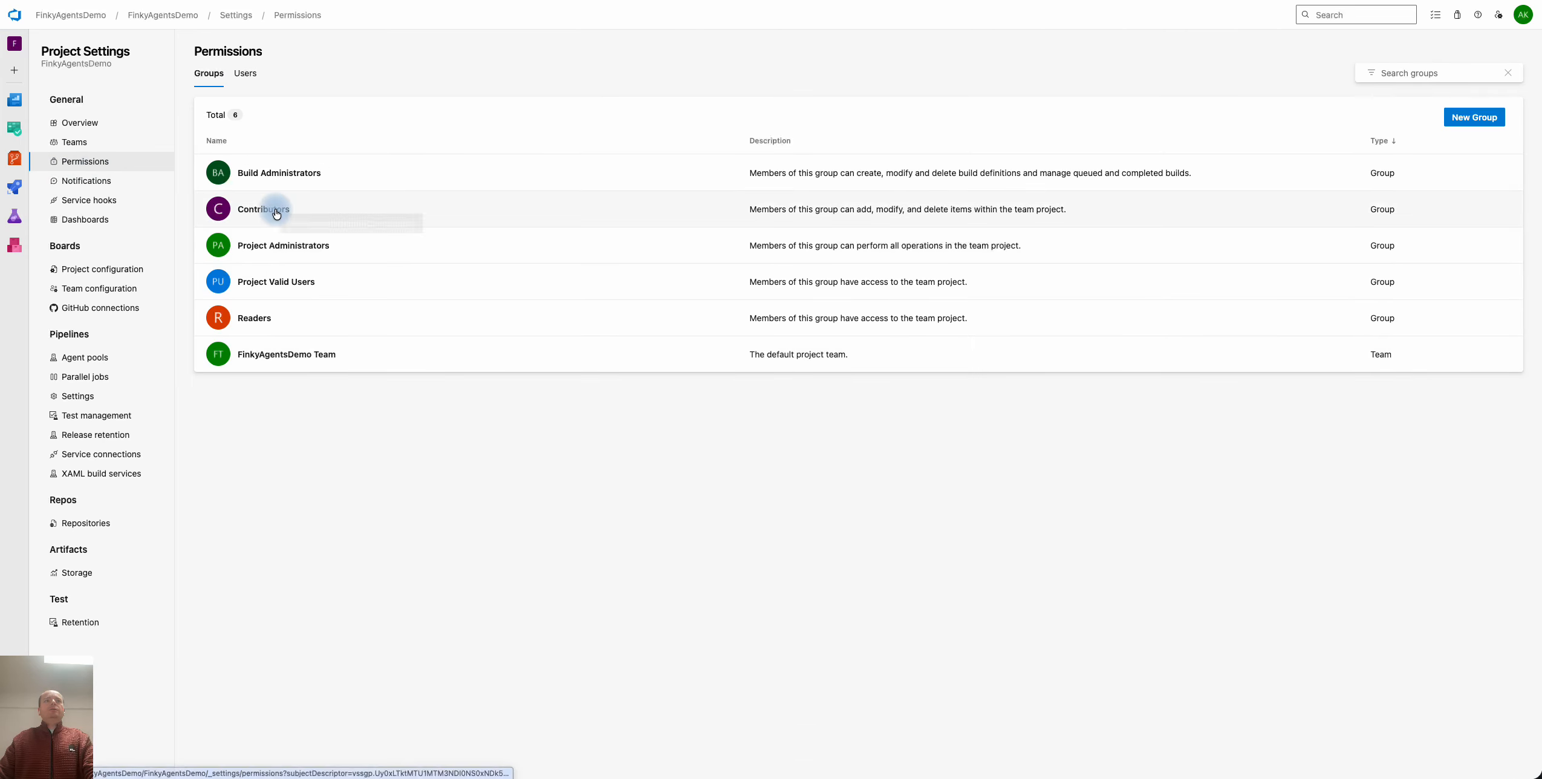
click(275, 86)
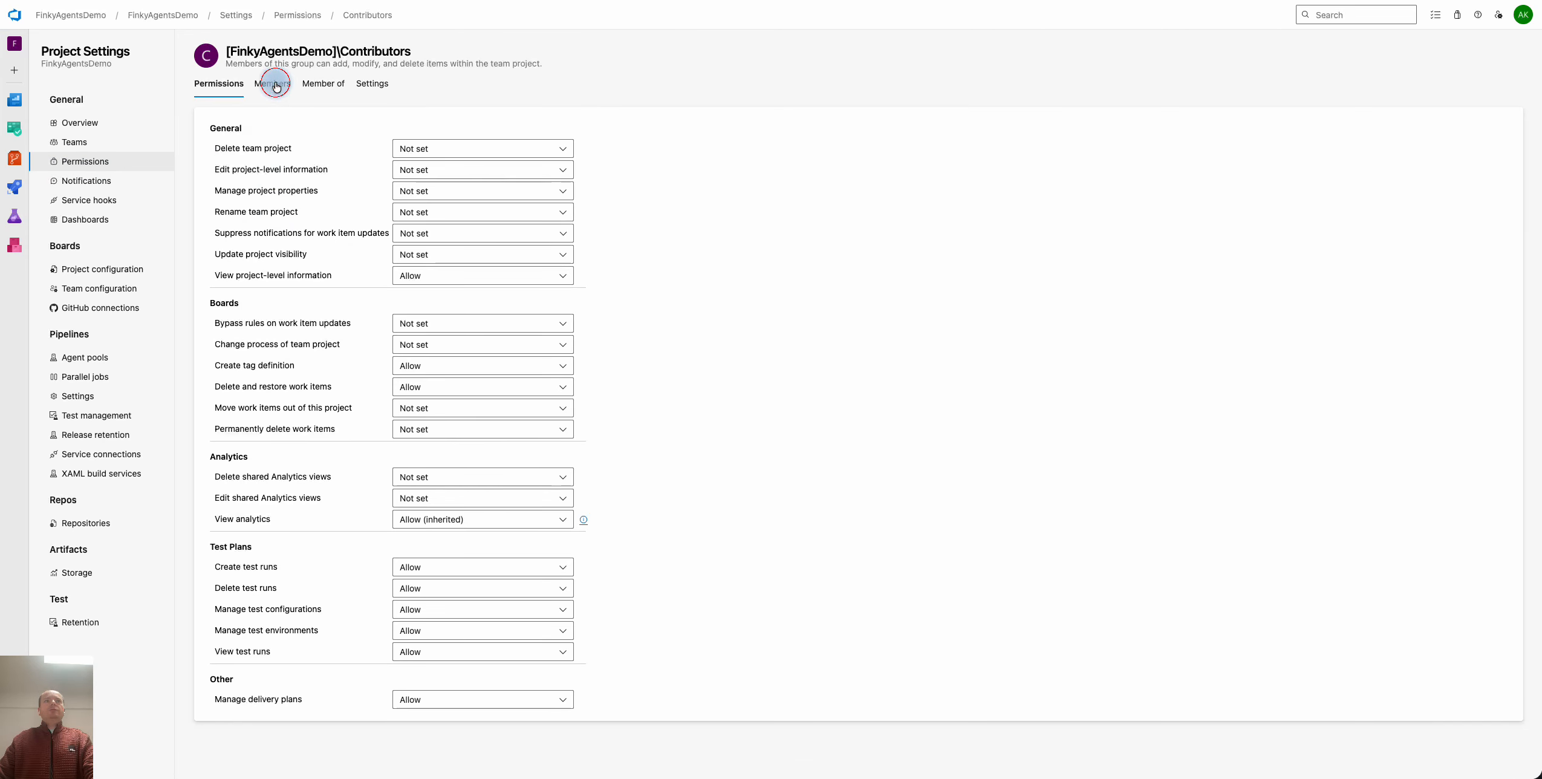
click(1494, 129)
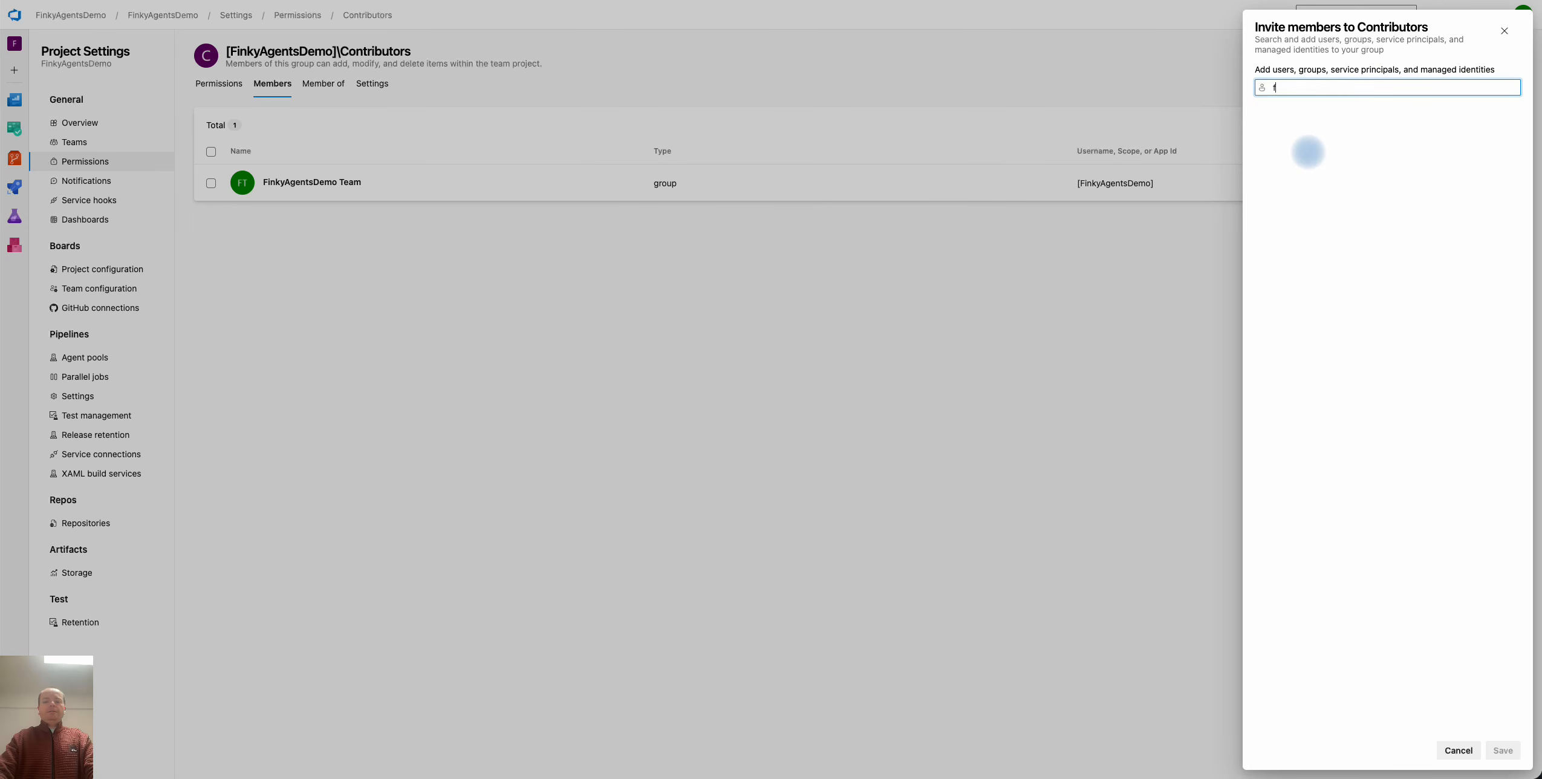
text(finkyagents)
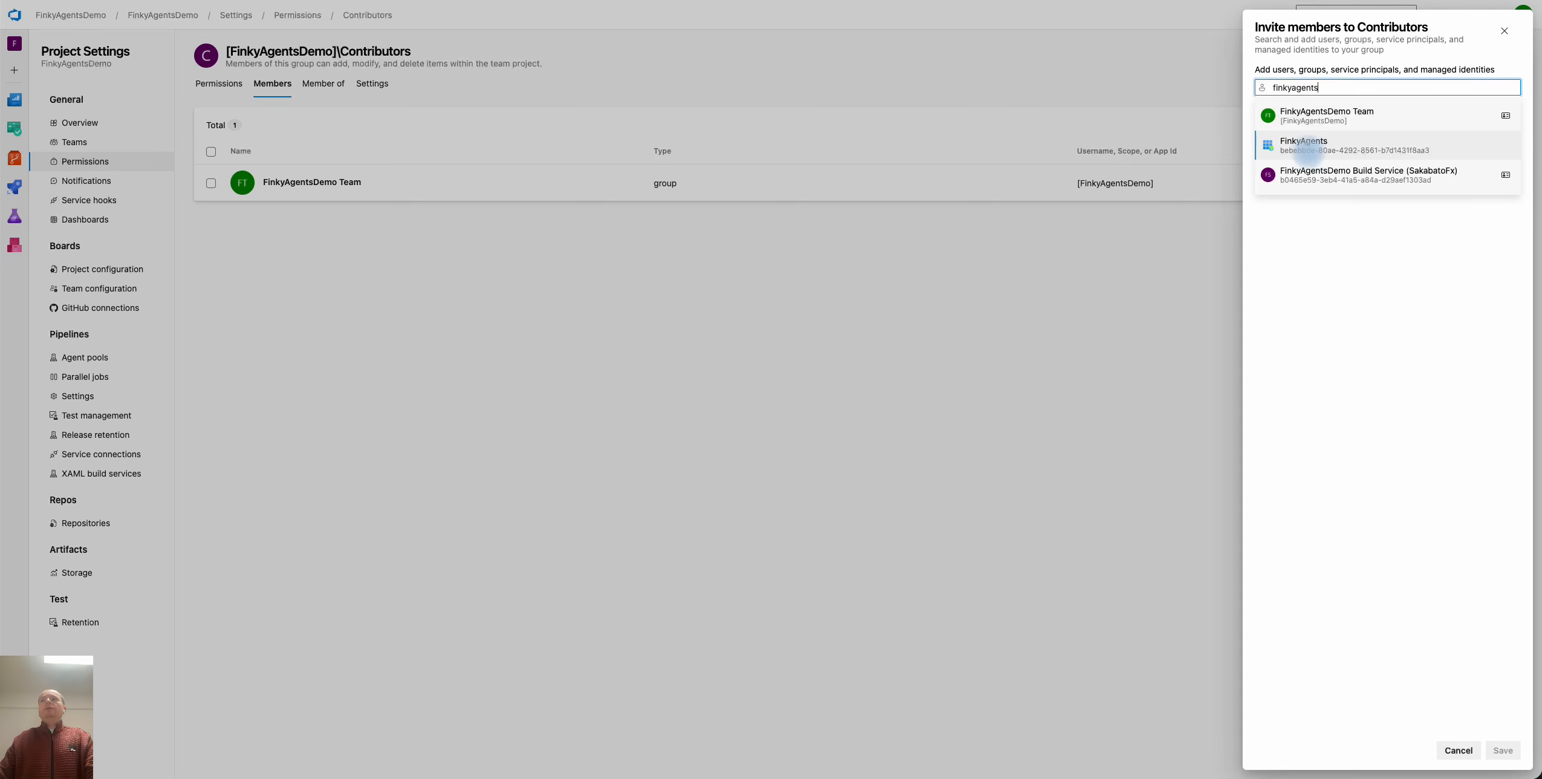
click(1344, 144)
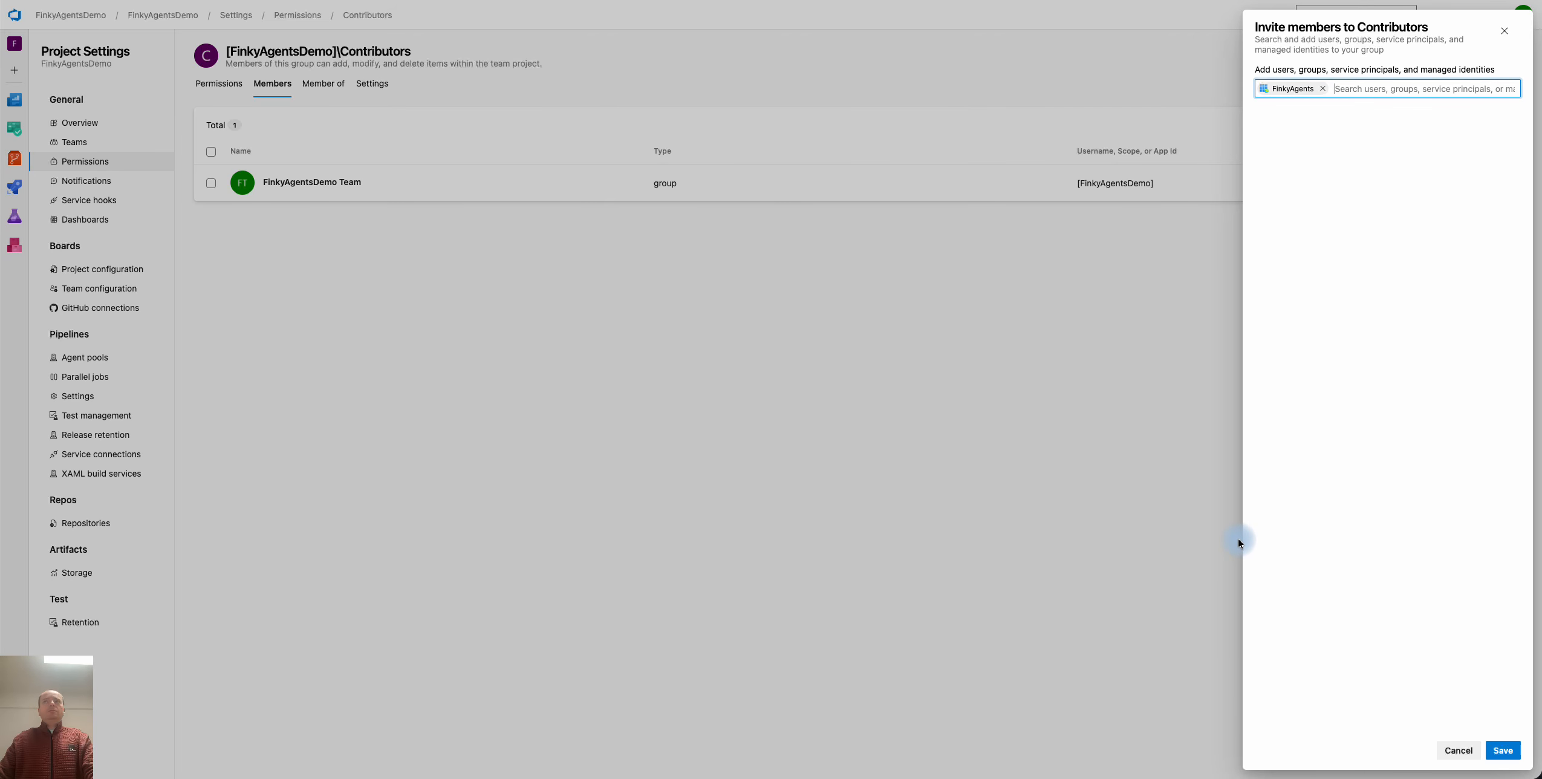
click(1511, 754)
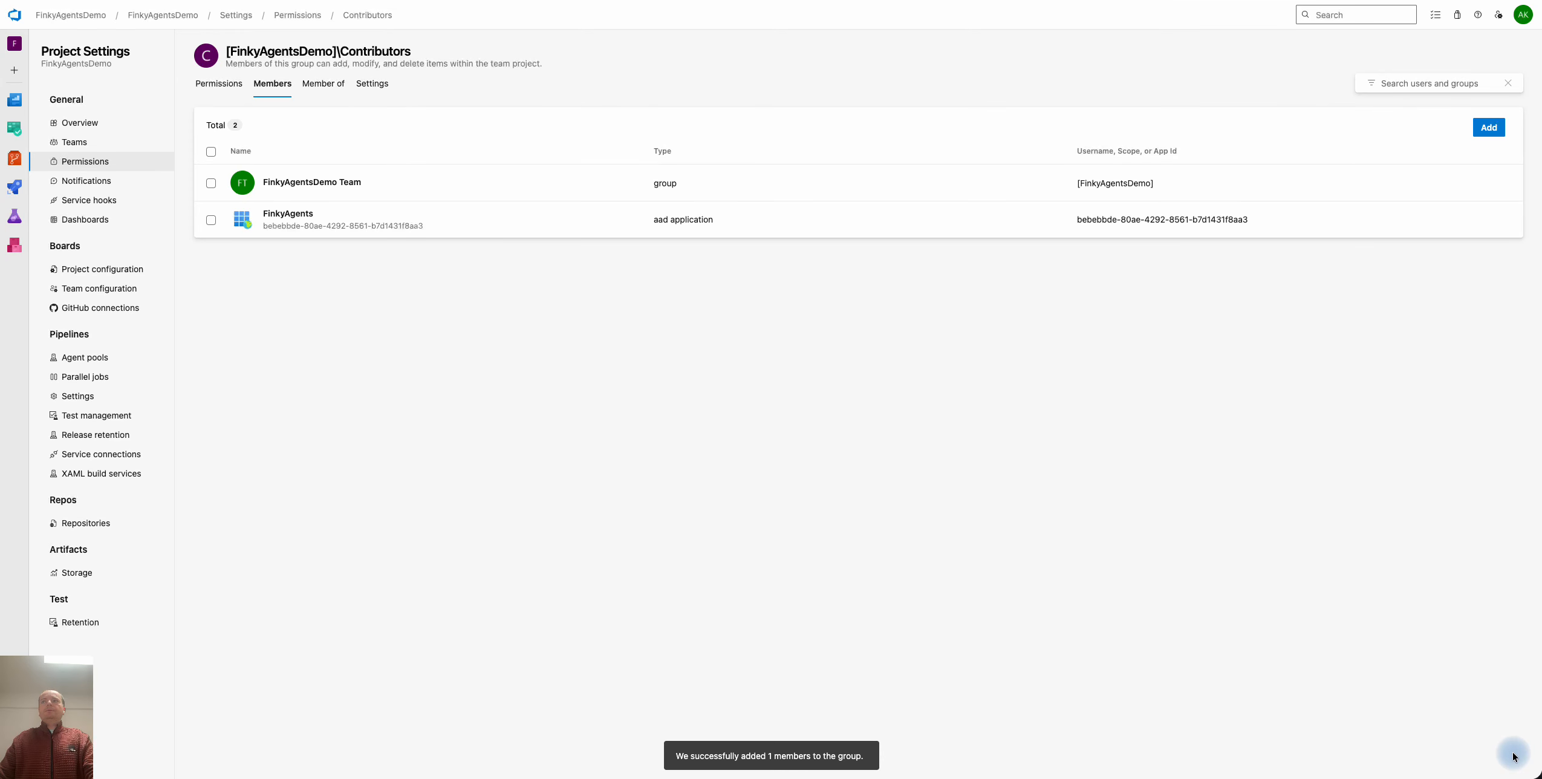